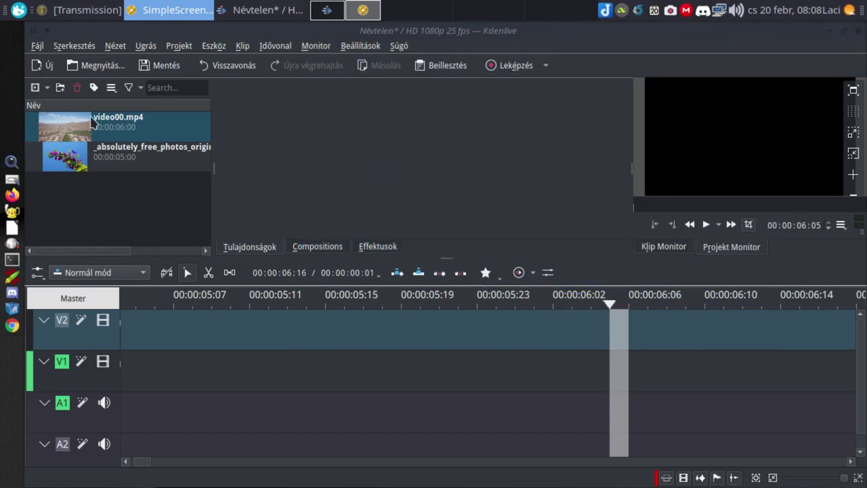
- Place video00.mp4 on track V1, starting at the very beginning of the timeline (00:00:00:00)
drag(96, 123, 145, 367)
scroll(287, 368, up, 4)
scroll(213, 382, down, 2)
ctrl+scroll(213, 382, down, 9)
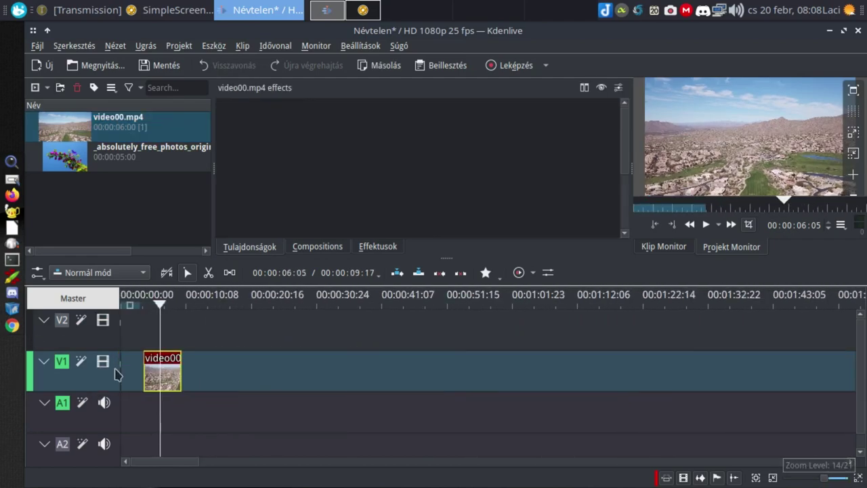
drag(154, 371, 133, 371)
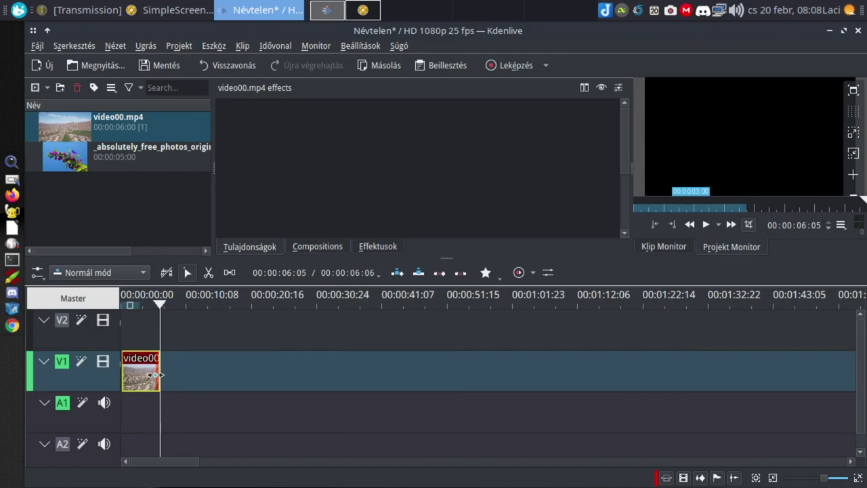
ctrl+scroll(156, 374, up, 6)
drag(183, 375, 136, 372)
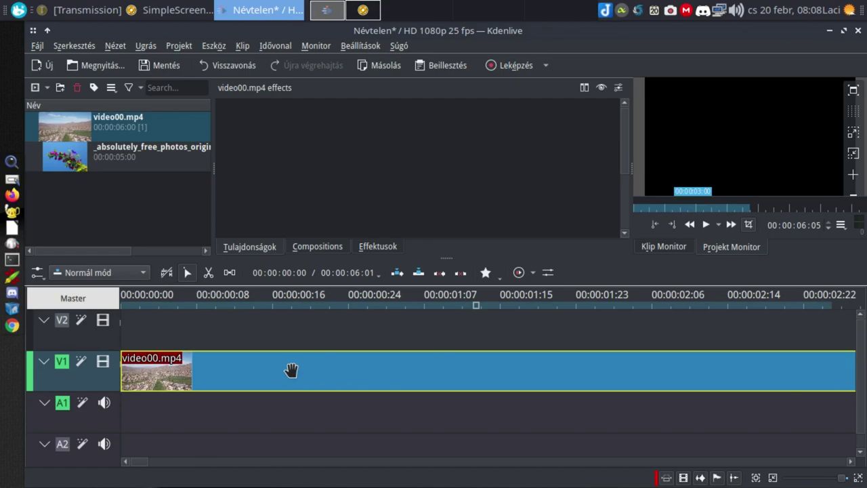
- Place the bougainvillea photo on track V2 at the timeline start above the video, and set the playhead at 00:00:00:05
drag(59, 150, 223, 332)
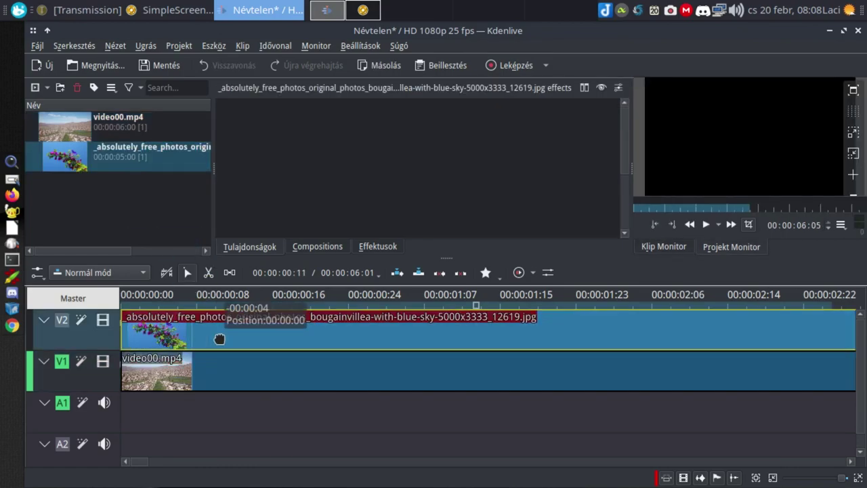
click(168, 306)
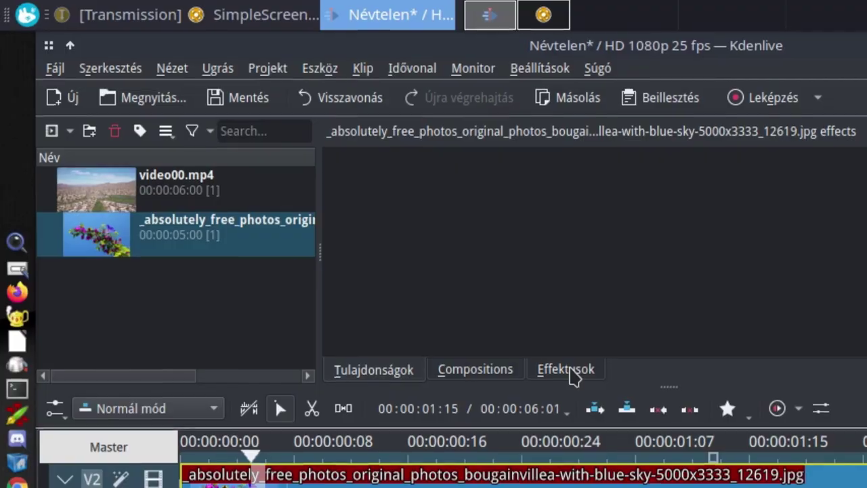
- Apply the Chroma Key: Basic effect to the bougainvillea photo clip on V2 and show its settings
click(381, 248)
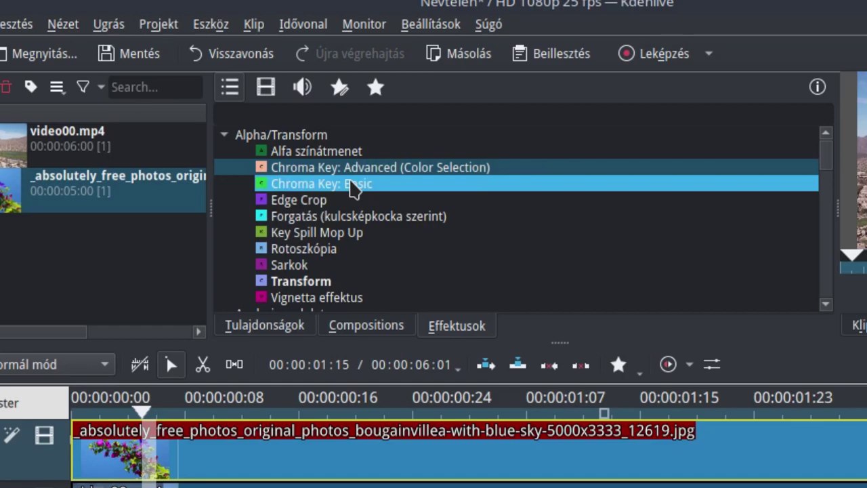
drag(352, 188, 321, 447)
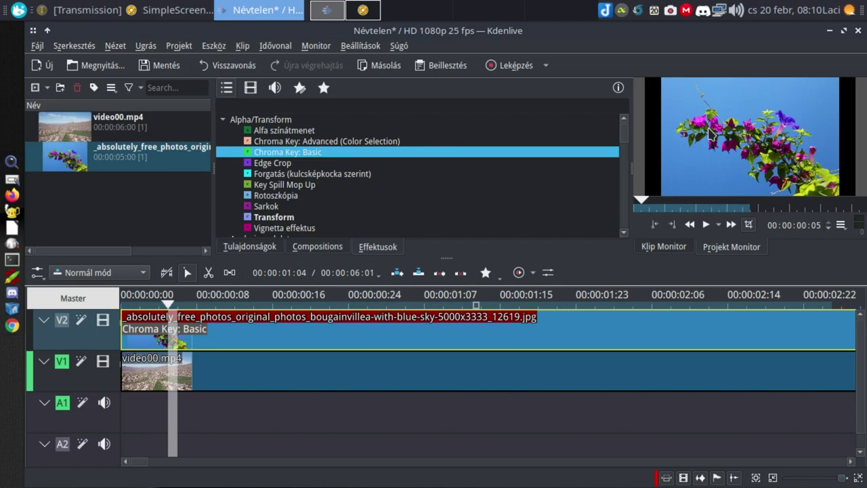
click(337, 327)
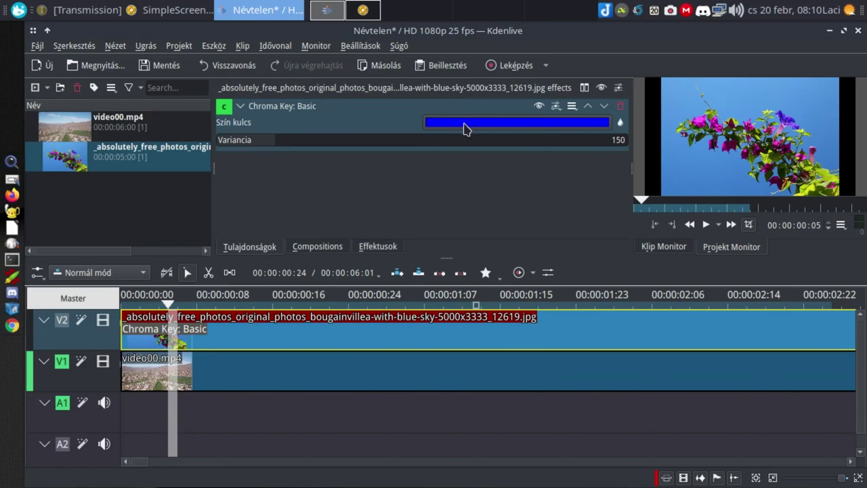
- Set the effect's key colour to the sky blue sampled from the preview (#4288d7), and play back the composite
click(508, 122)
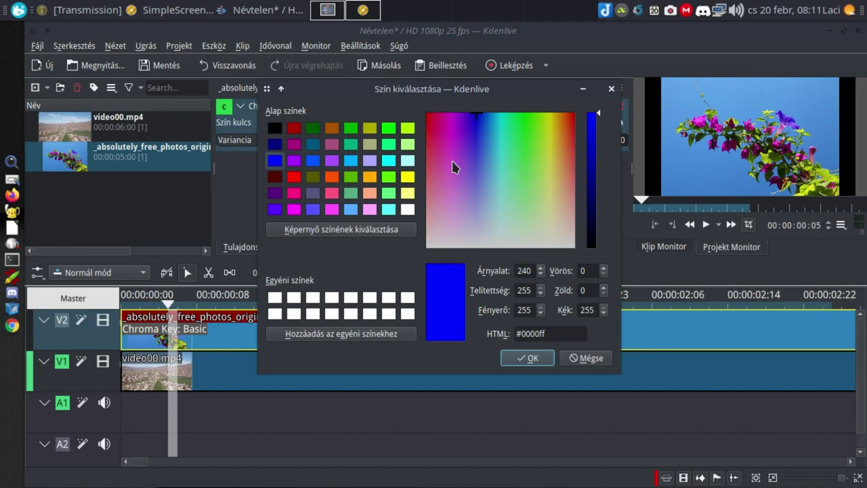
click(326, 230)
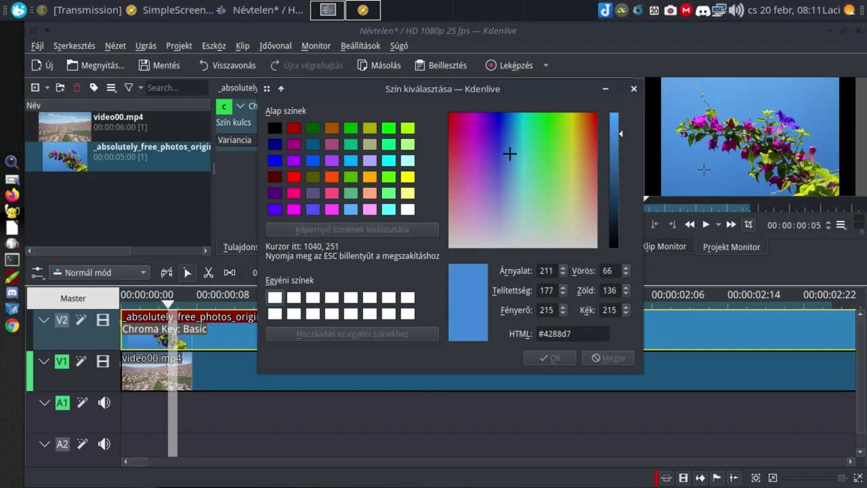
click(704, 170)
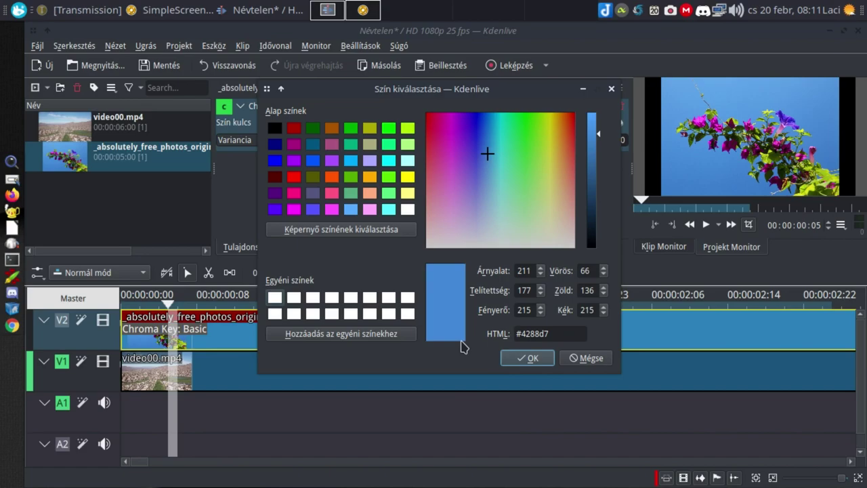
click(527, 358)
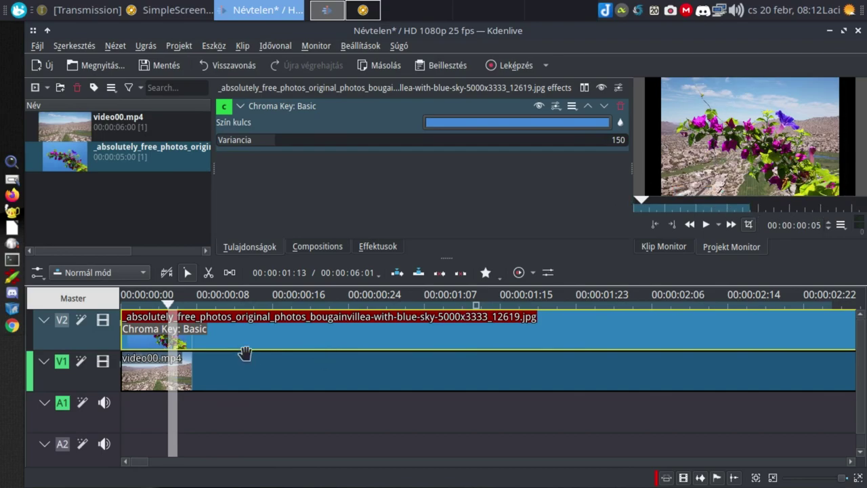
key(space)
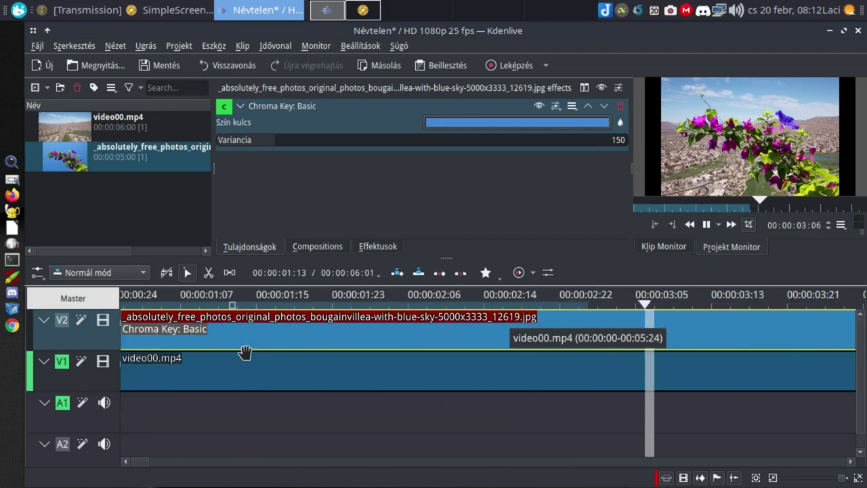
key(space)
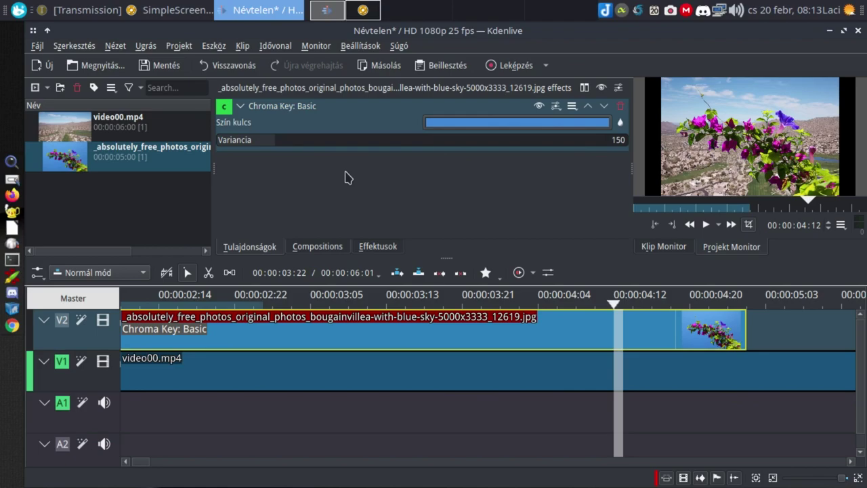
- Try several variance values on the chroma key, including 317, 725 and 200, and finish with 223
click(341, 141)
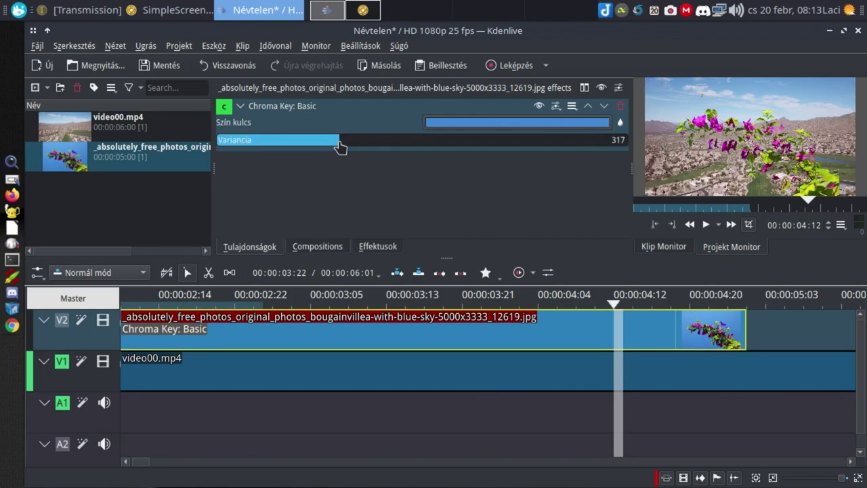
click(445, 141)
click(499, 142)
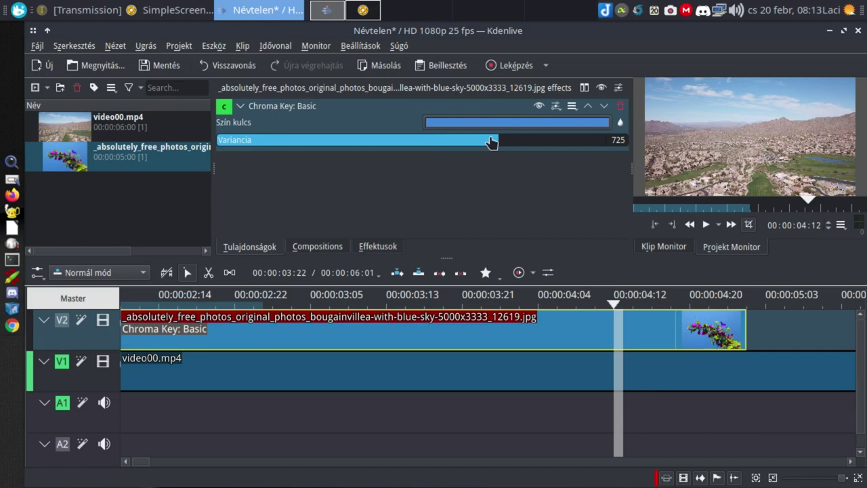
click(294, 141)
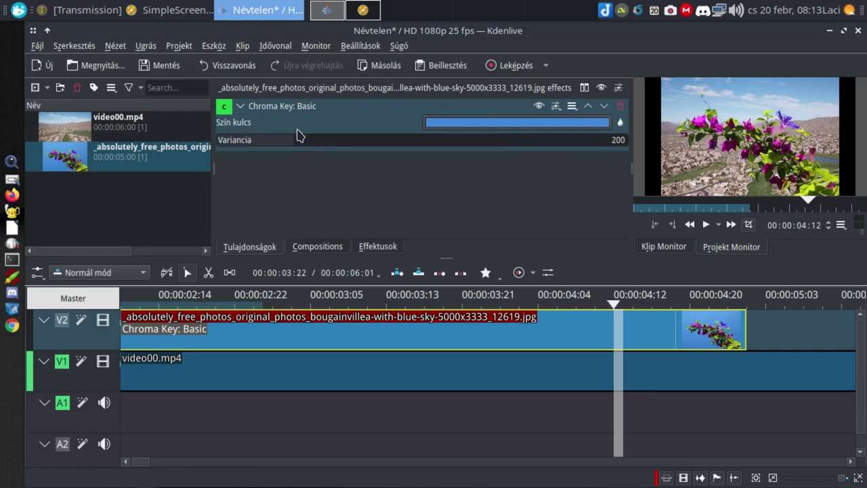
click(304, 142)
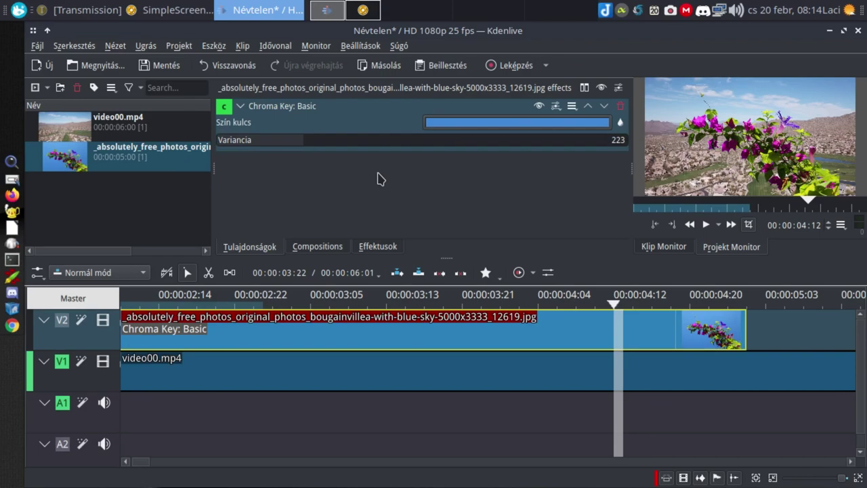
- Extend the photo clip on V2 past the end of the video and put the playhead where only the photo remains
click(789, 298)
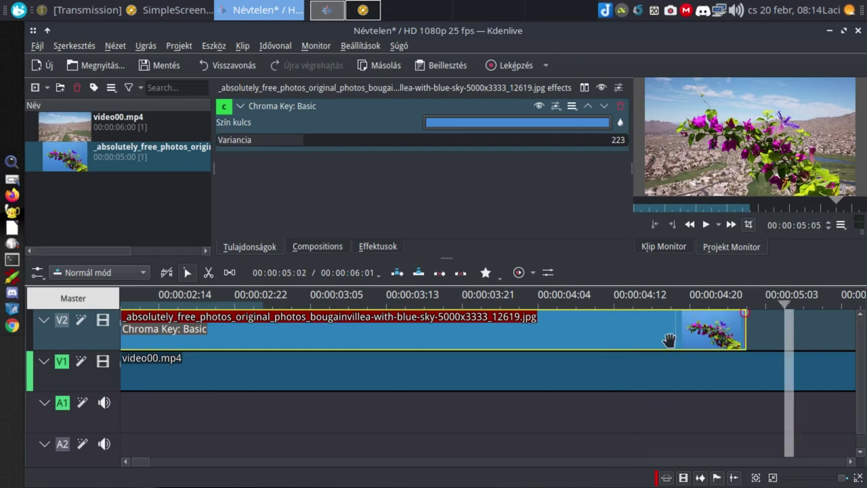
scroll(574, 349, down, 5)
drag(418, 335, 864, 335)
click(745, 296)
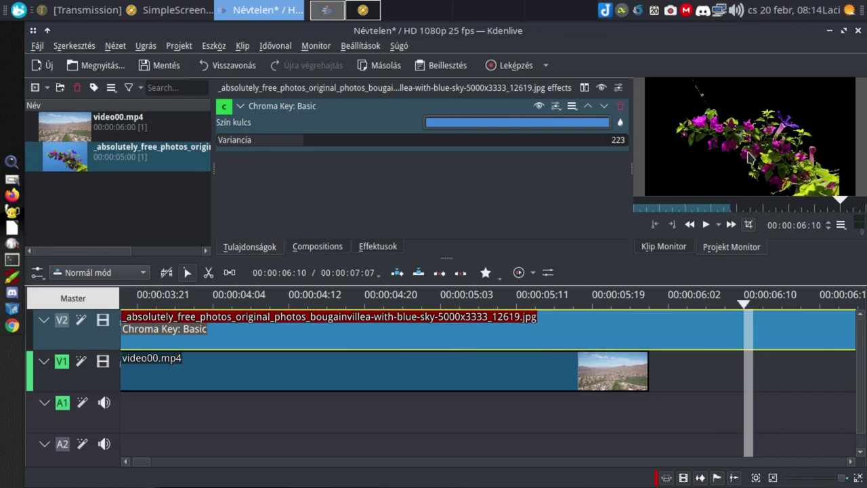
mouse_move(843, 181)
click(699, 381)
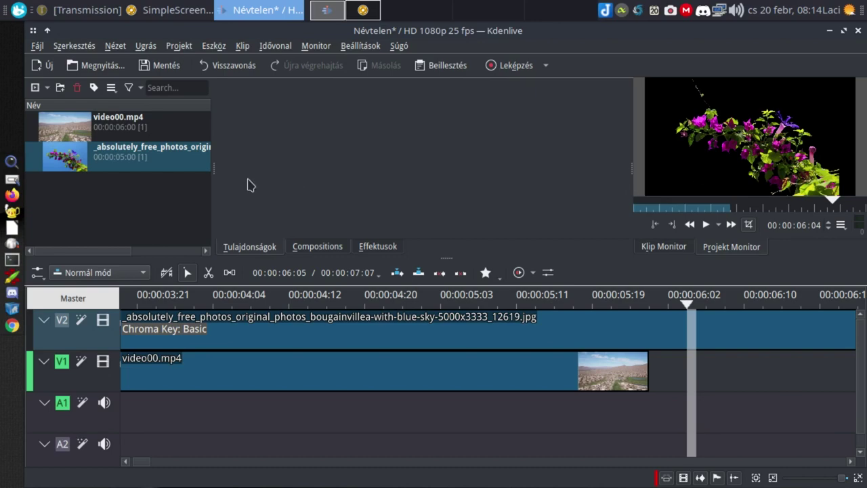
- Add a bright green colour clip named Szín klip with a 5-second duration to the project bin
click(48, 88)
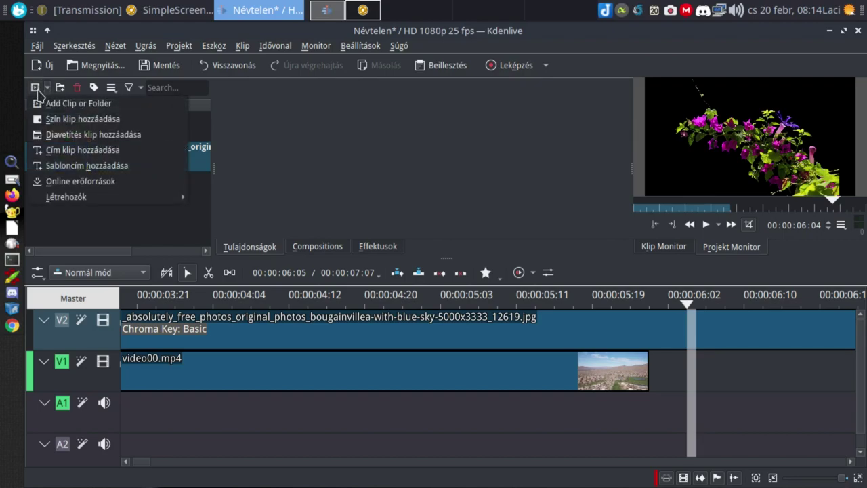
click(49, 121)
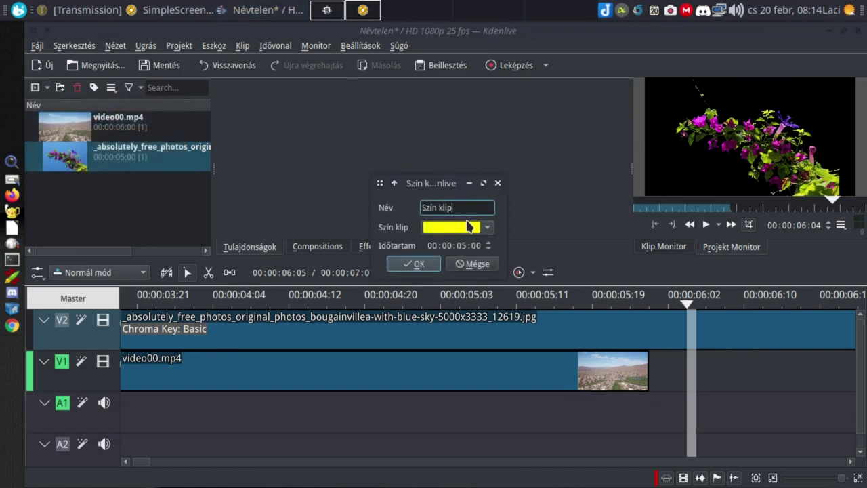
click(488, 228)
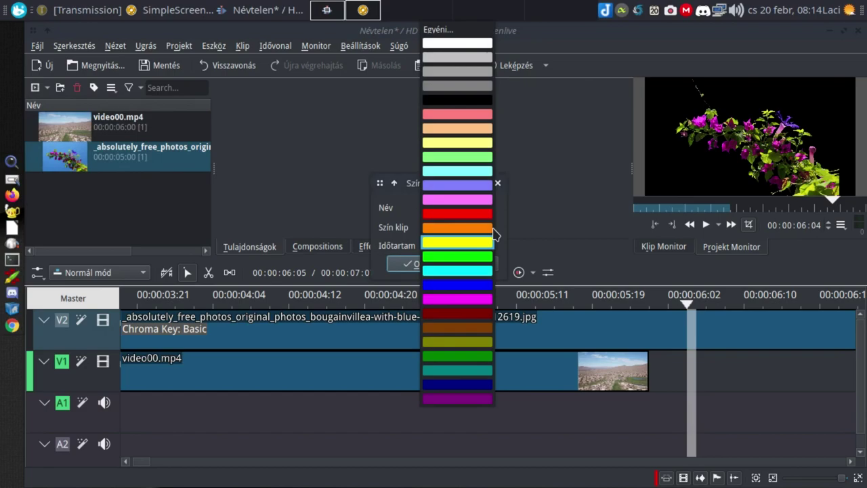
click(471, 264)
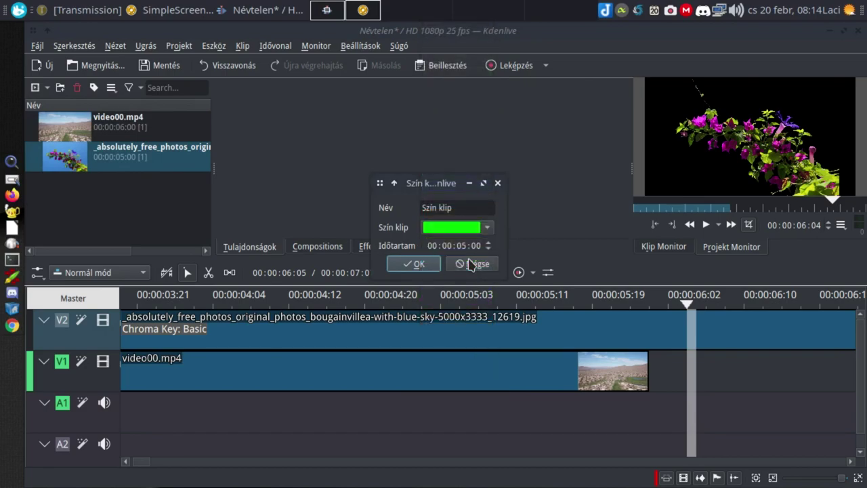
click(411, 263)
- Place the green colour clip on V1 directly after video00.mp4 and advance the playhead two frames to 00:00:06:06
drag(123, 175, 651, 366)
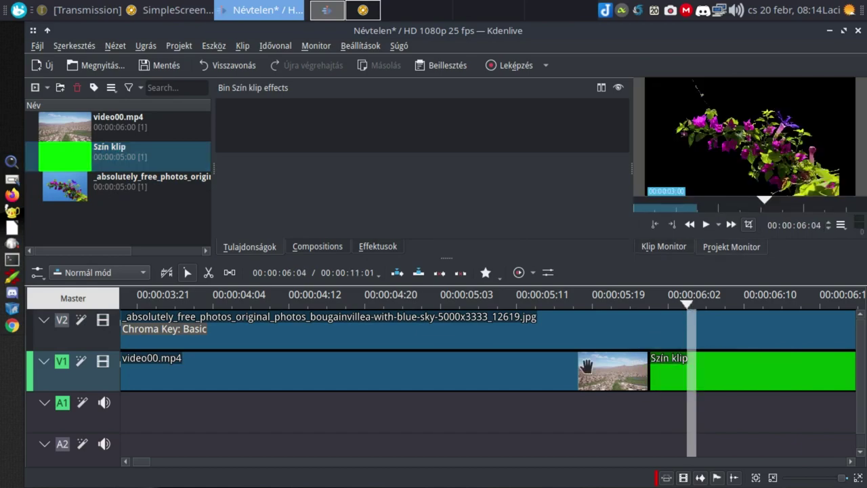
key(Right)
key(Right)
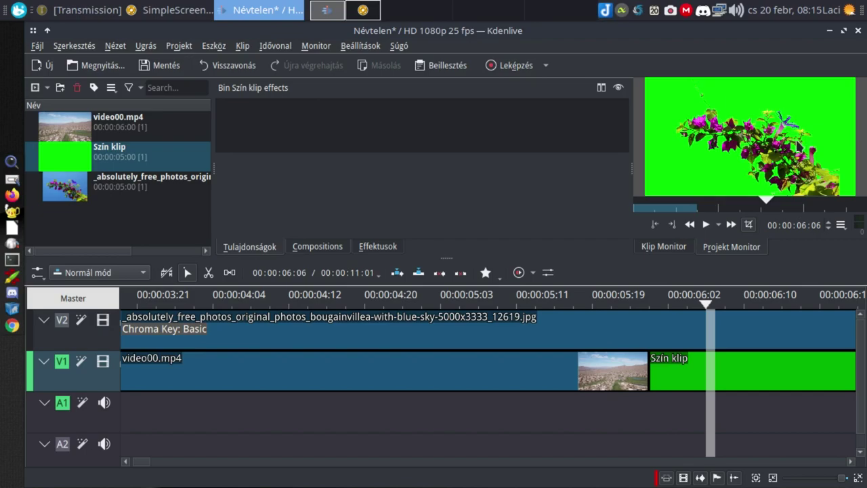
- Select the photo clip and examine the edges of the keyed flowers against the green background in full screen
click(663, 329)
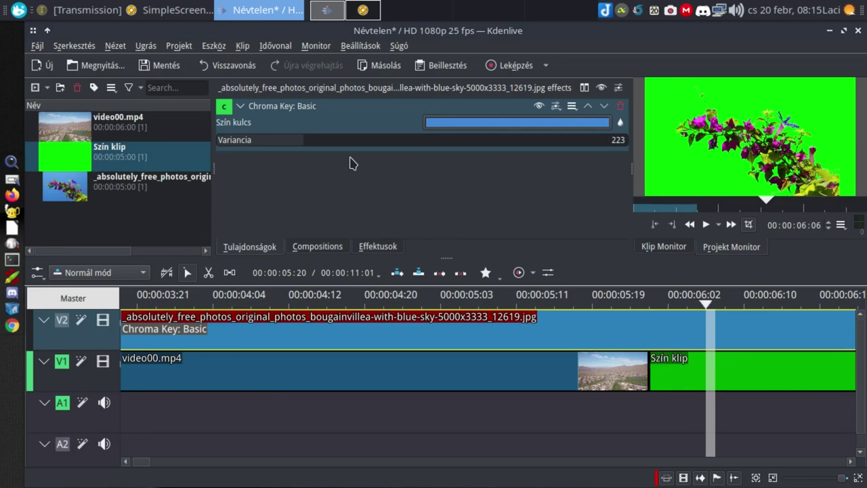
mouse_move(757, 99)
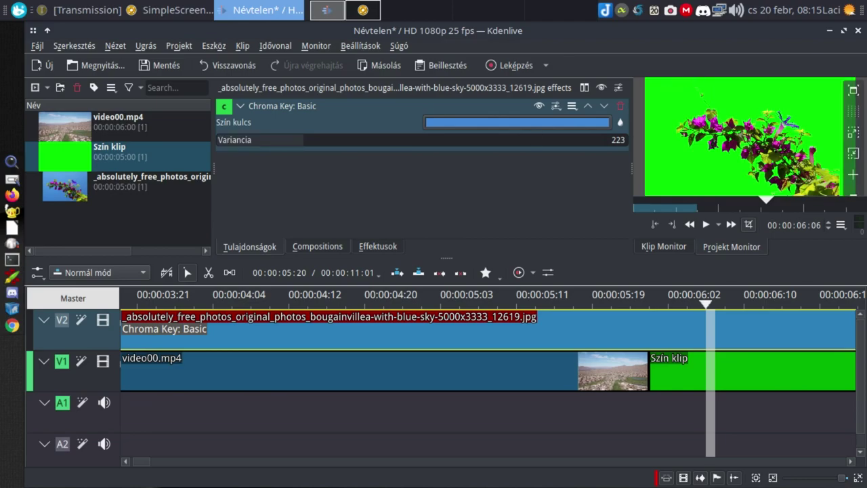
click(854, 90)
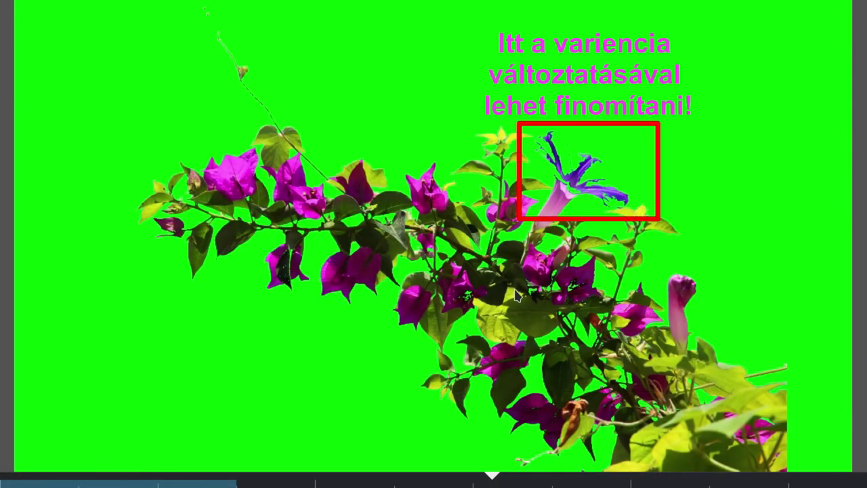
mouse_move(654, 326)
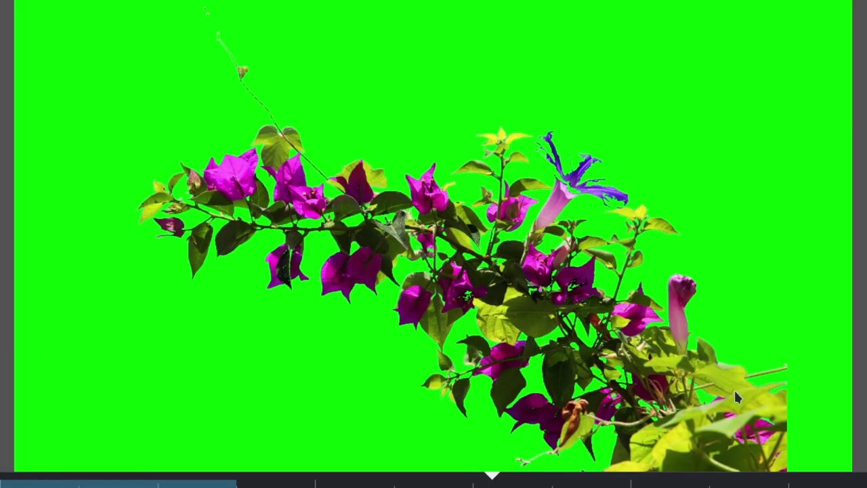
click(852, 17)
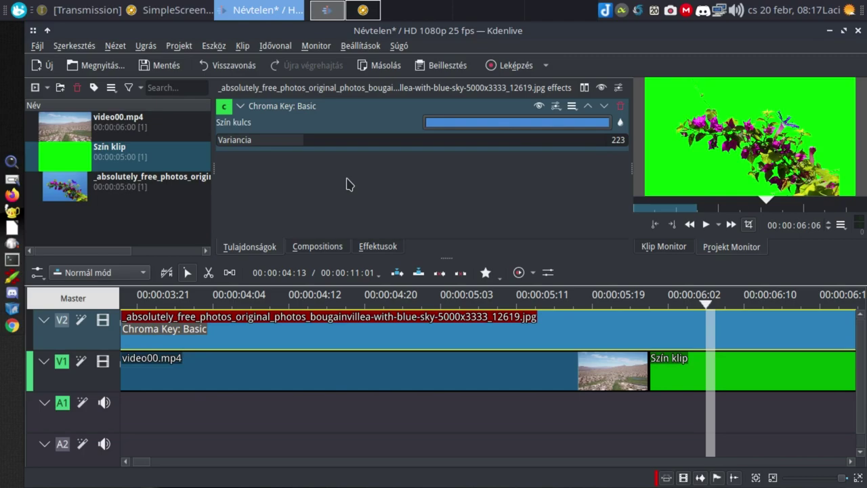
- Move the playhead back over the video at 00:00:04:20, remove Chroma Key: Basic from the photo clip, and show the available effects
click(367, 303)
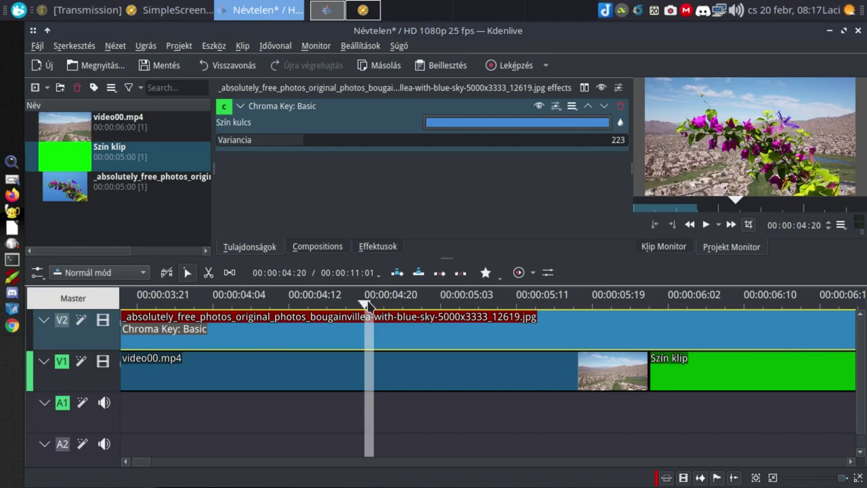
click(620, 105)
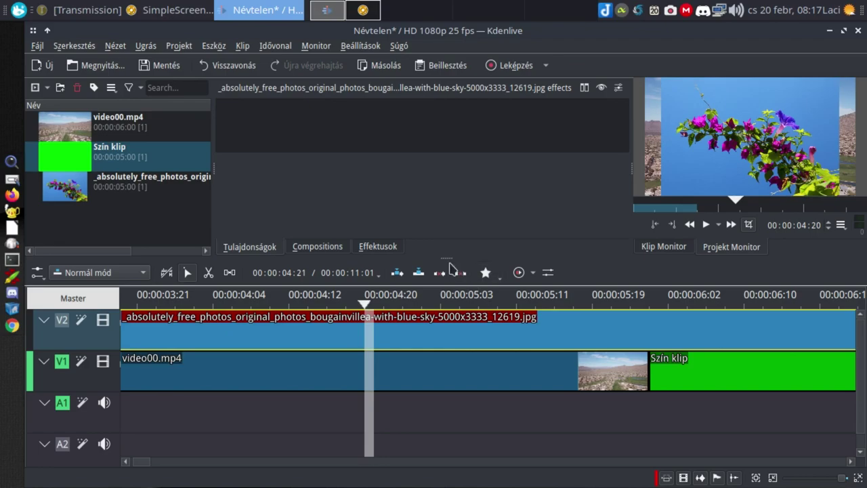
click(384, 246)
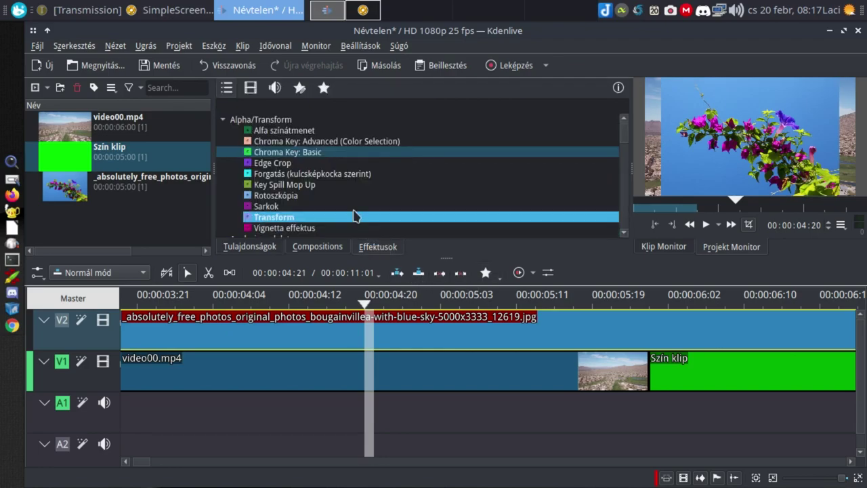
- Apply Chroma Key: Advanced (Color Selection) to the photo clip on V2 and sample the blue sky as its key colour
drag(337, 142, 301, 326)
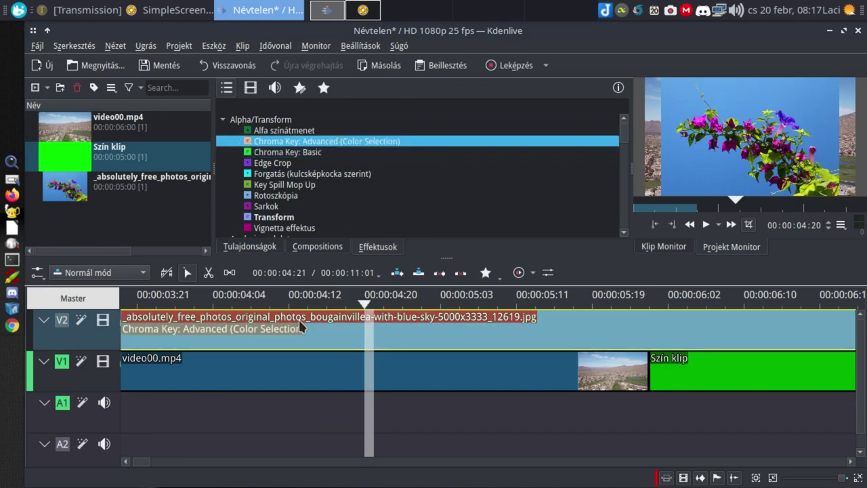
click(302, 327)
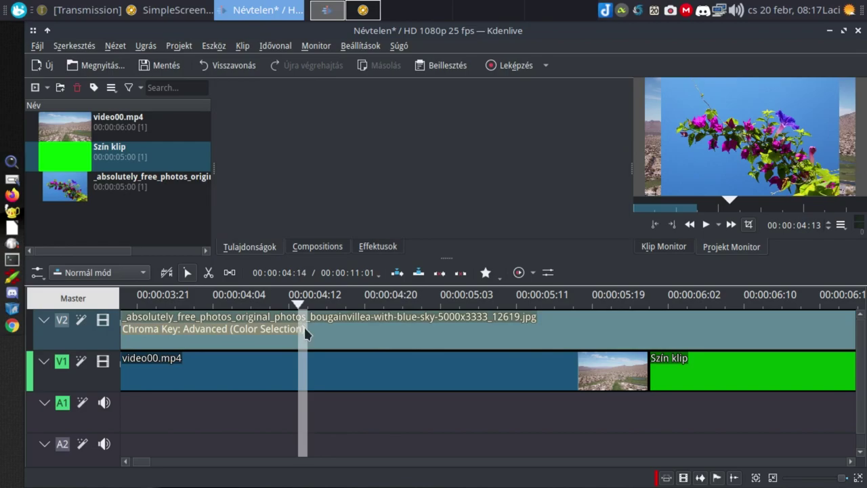
click(309, 333)
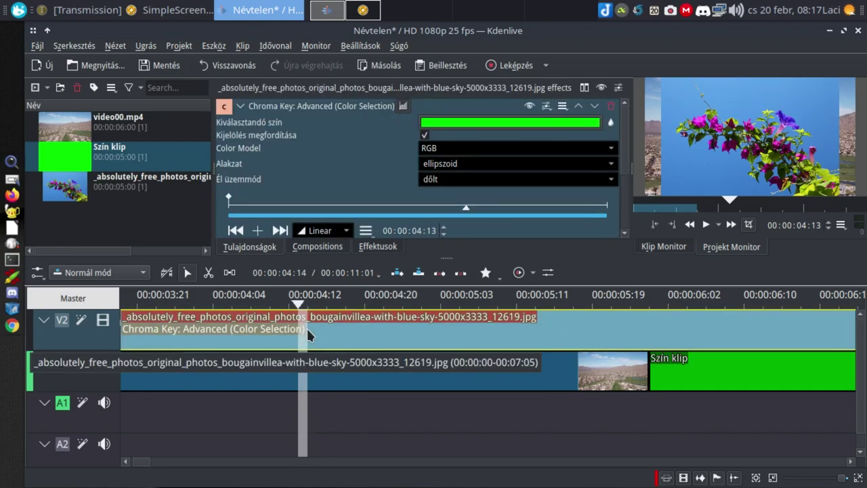
click(611, 123)
click(687, 100)
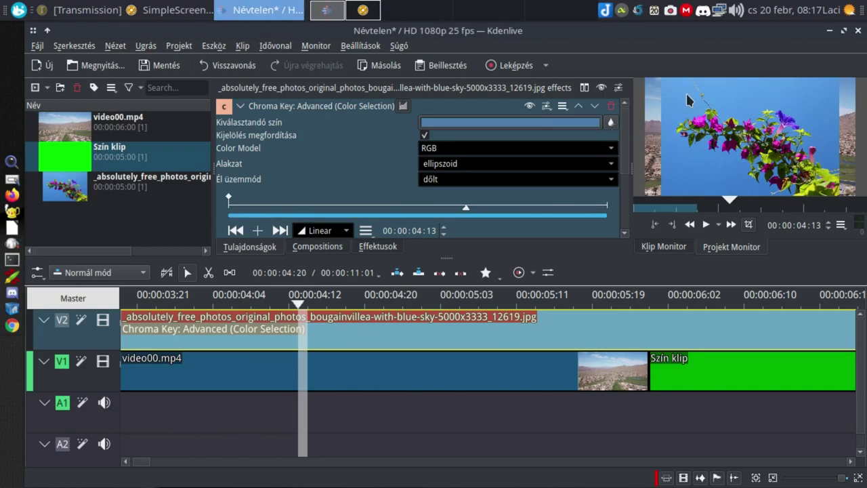
- Play the project on to the green clip at 00:00:06:13 and review the chroma key's delta and Soften parameters
click(684, 88)
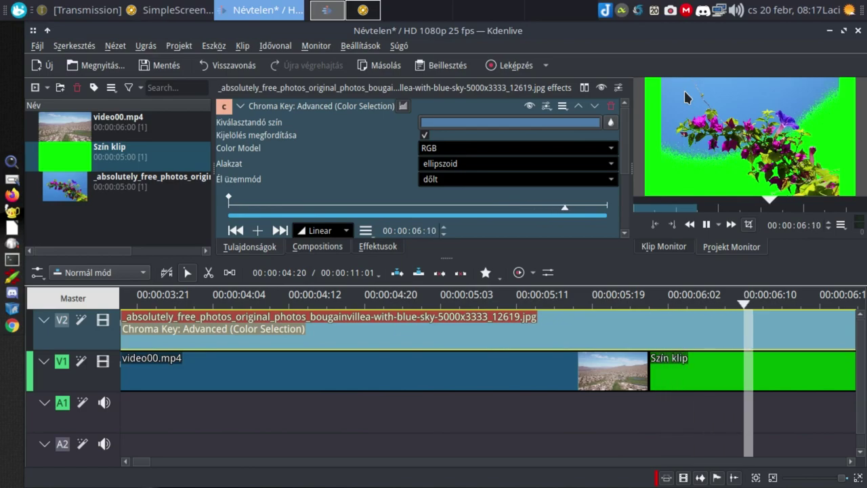
click(684, 89)
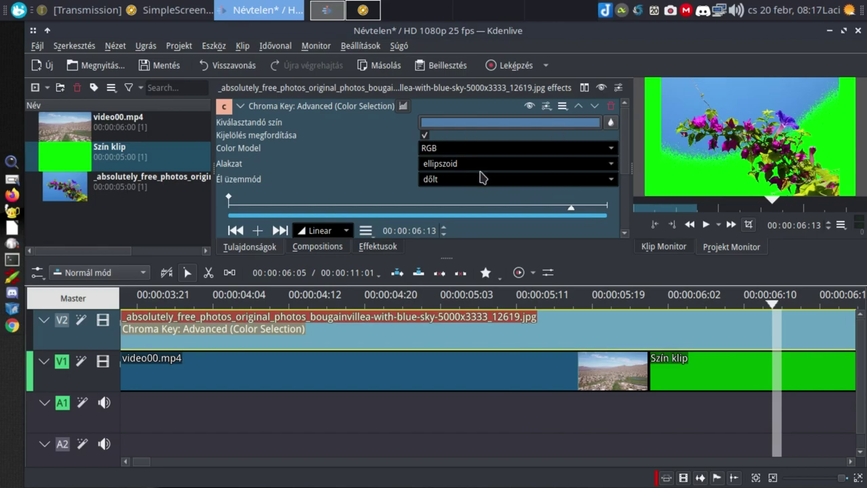
scroll(390, 205, down, 3)
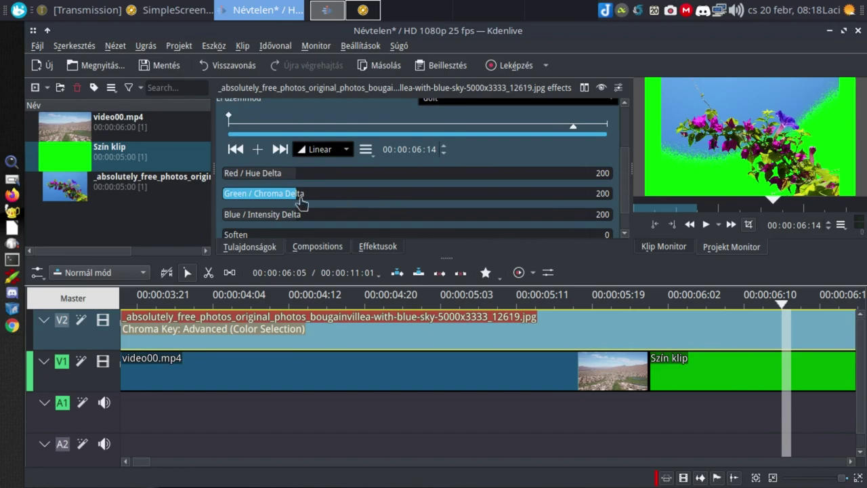
scroll(320, 198, down, 1)
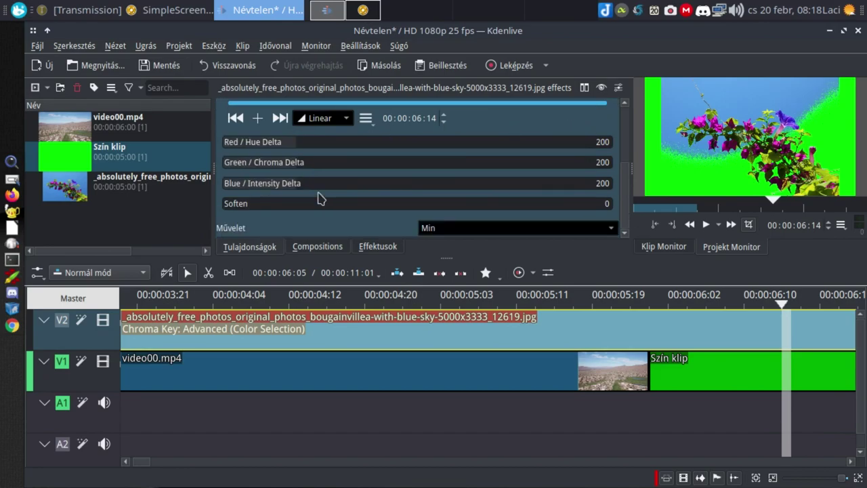
scroll(480, 204, up, 4)
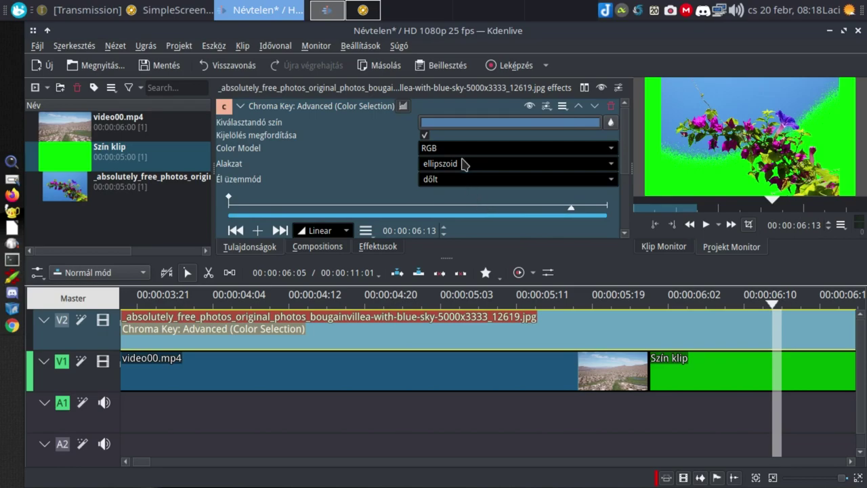
- Resample the key colour from a lighter blue area of the sky above the flowers in the project monitor
click(558, 123)
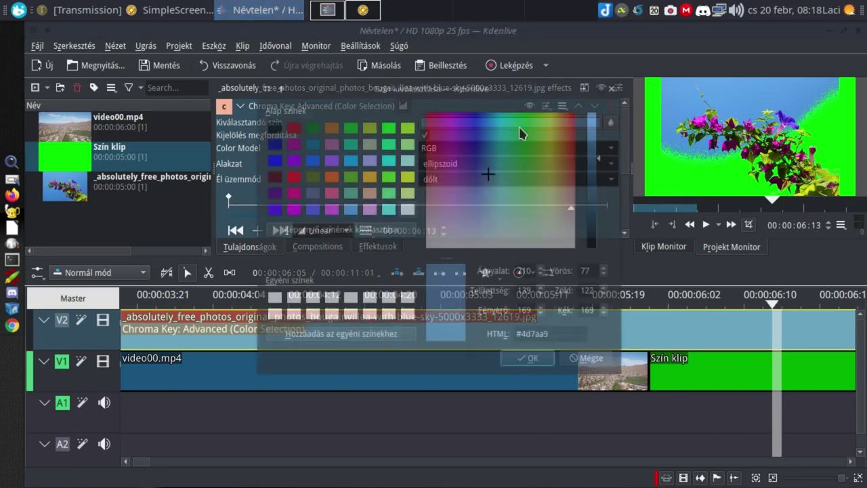
click(366, 229)
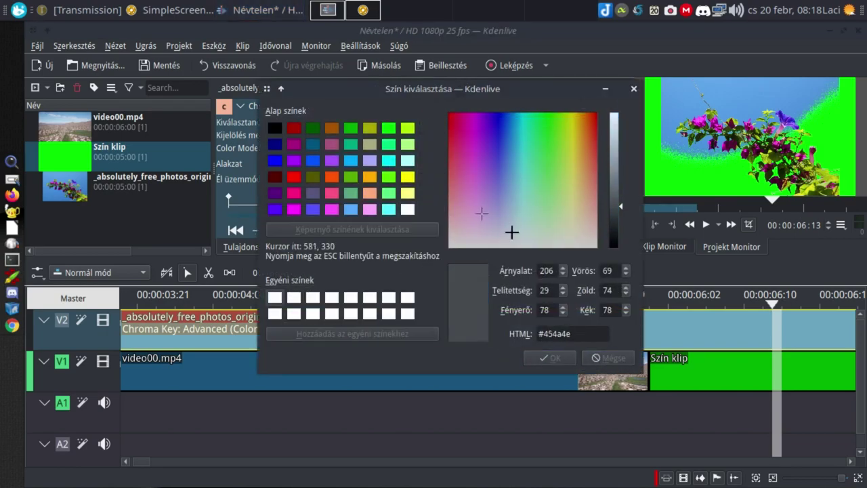
click(754, 91)
click(529, 358)
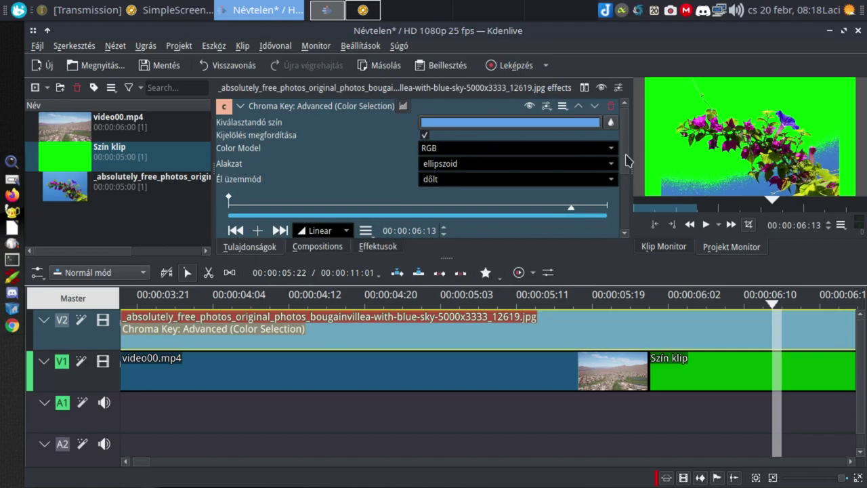
- Set the advanced chroma key's Red / Hue Delta to 1000 and Green / Chroma Delta to 504
scroll(430, 170, down, 3)
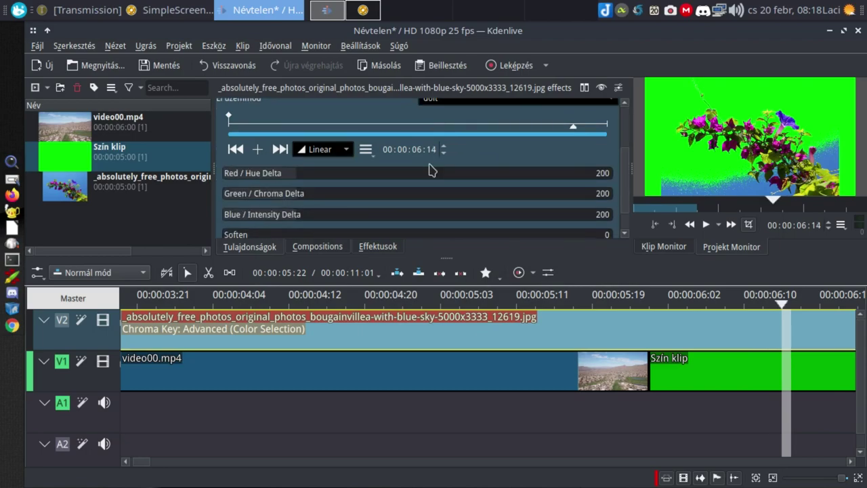
click(255, 173)
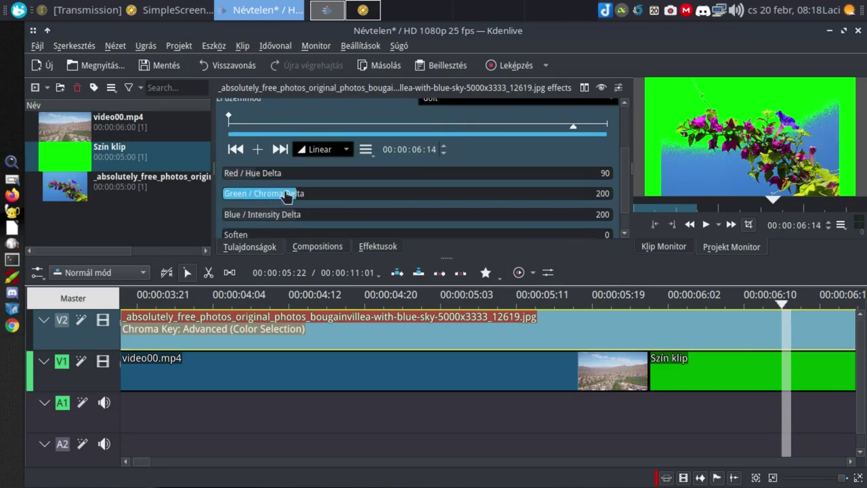
click(499, 174)
click(562, 174)
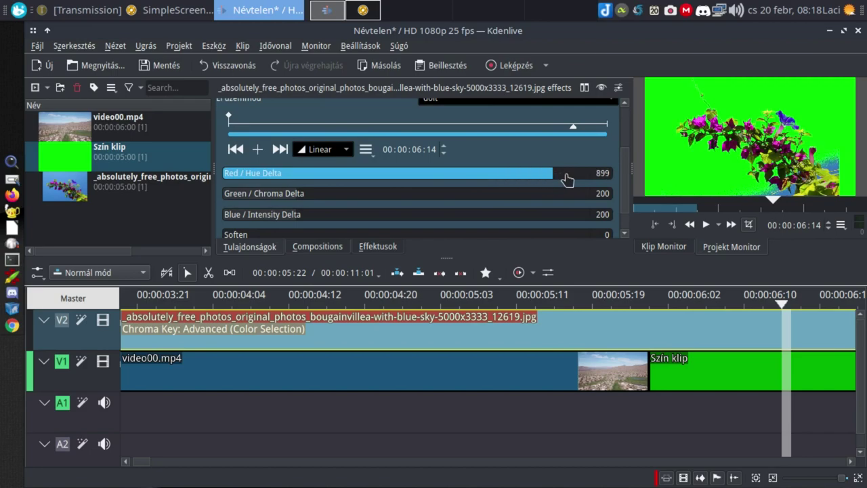
click(593, 173)
click(599, 174)
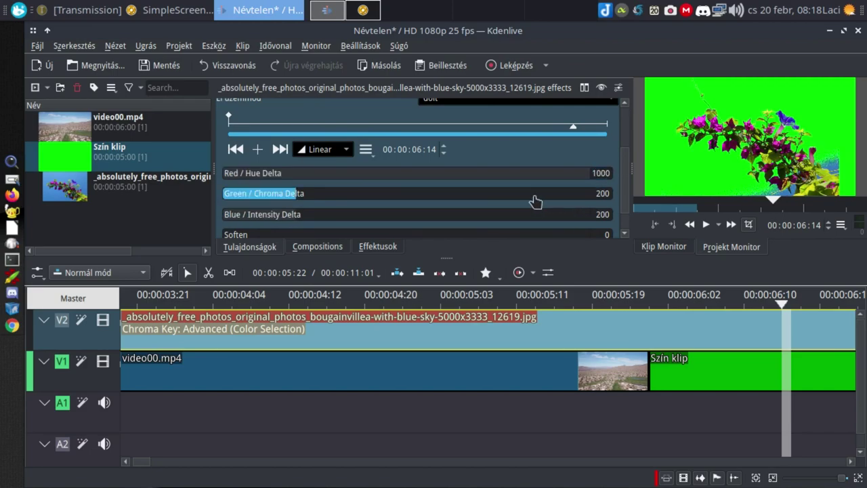
click(480, 195)
drag(502, 198, 407, 201)
- Adjust the advanced chroma key's Soften value and settle on 55
scroll(384, 198, down, 1)
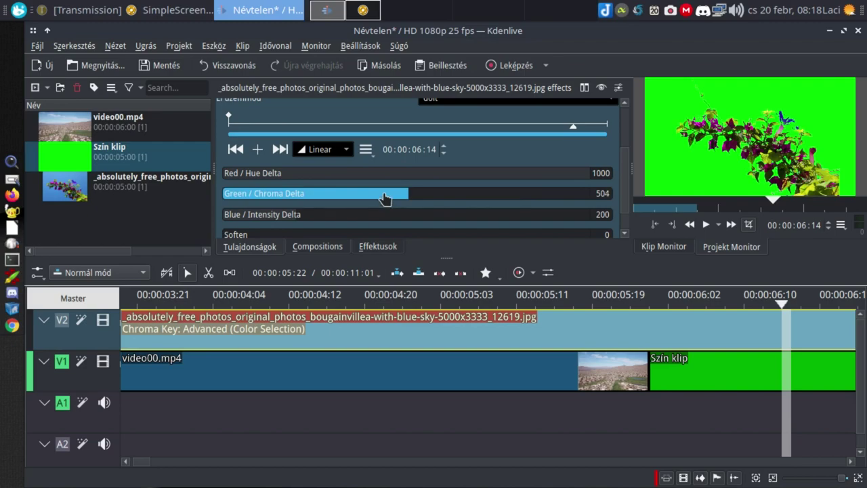
scroll(384, 194, down, 1)
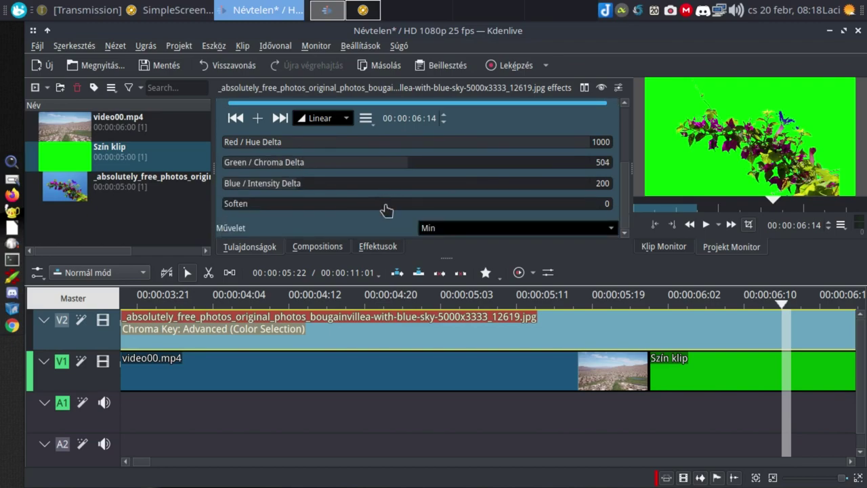
click(386, 206)
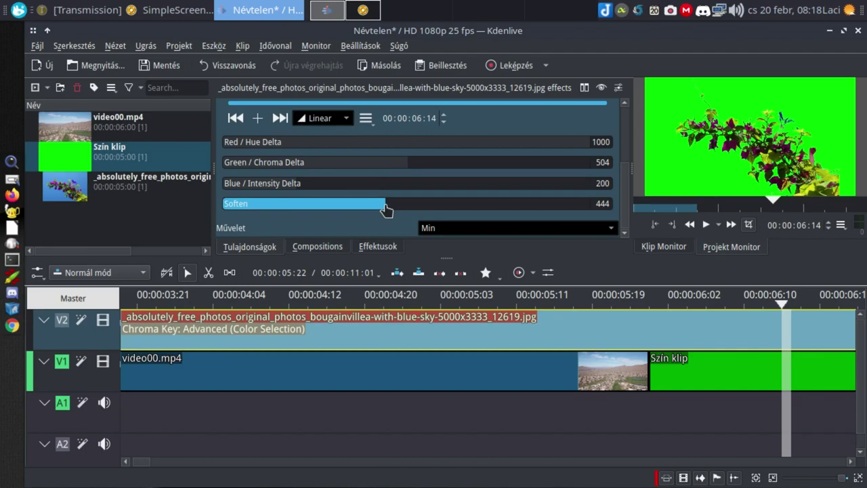
drag(386, 210, 322, 207)
click(260, 204)
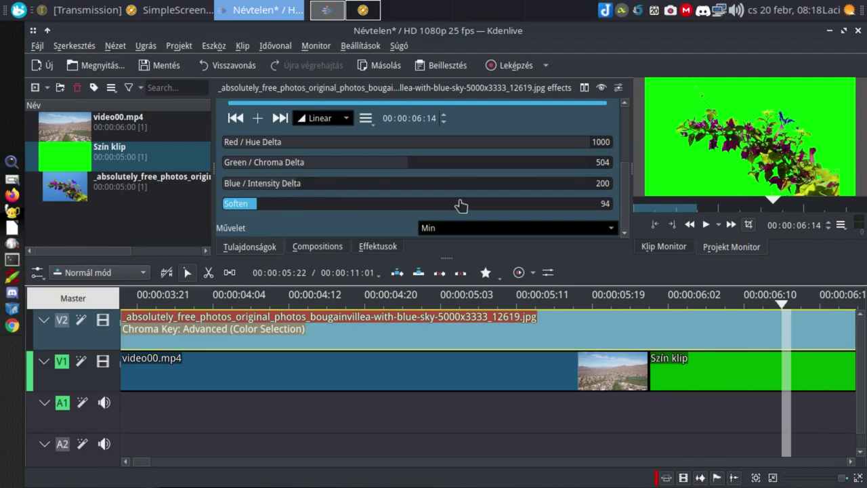
click(241, 204)
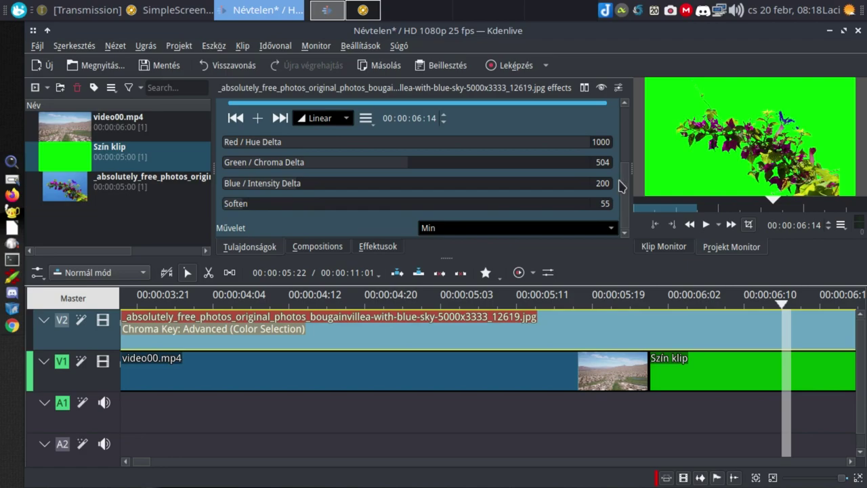
- Reduce Red / Hue Delta to 236 and change the selection shape (Alakzat) to Doboz
click(333, 144)
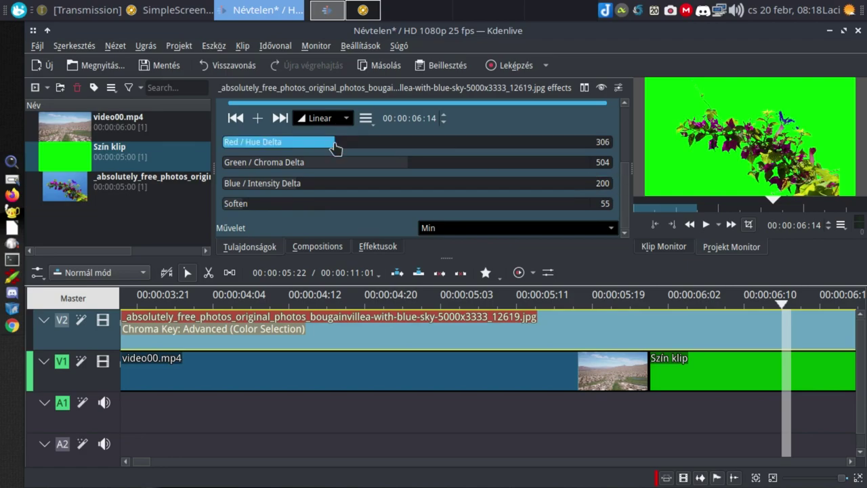
drag(328, 148, 310, 148)
scroll(452, 197, up, 2)
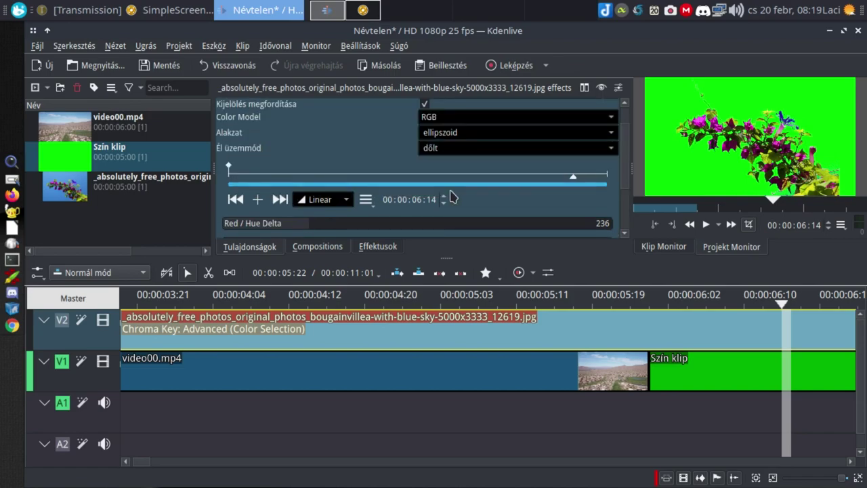
click(461, 134)
click(460, 118)
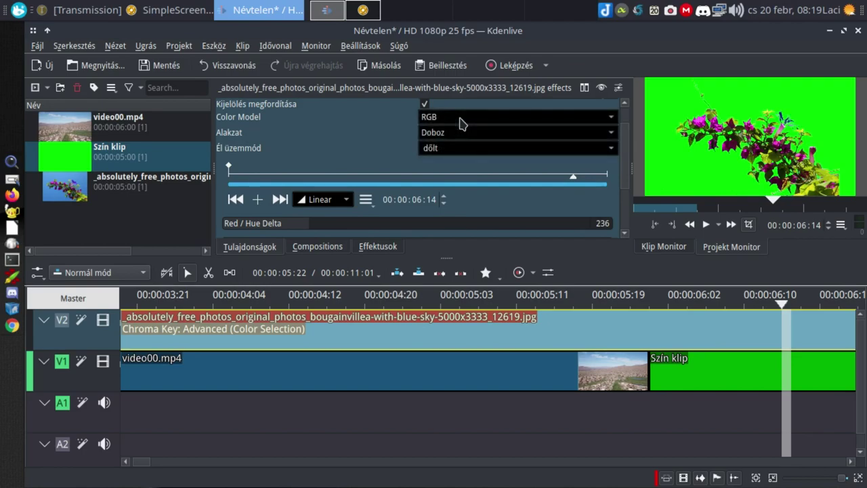
scroll(460, 122, up, 1)
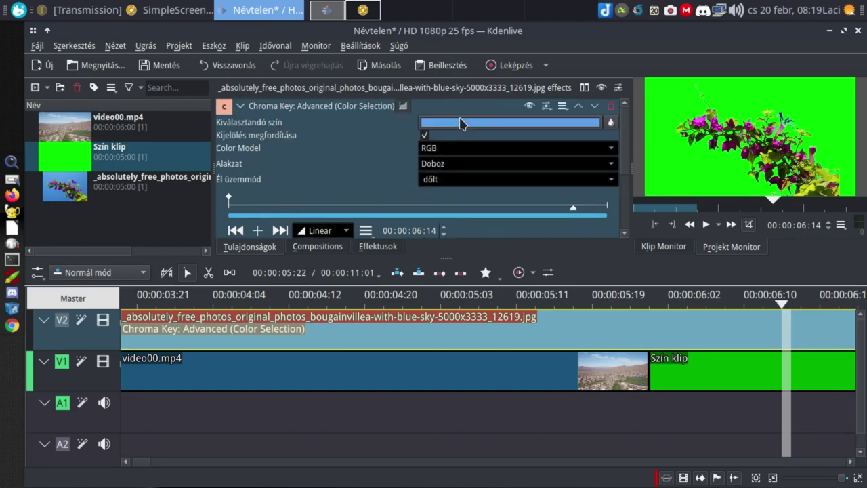
- Check the keyed flowers over the video at 00:00:04:14, 00:00:05:18 and 00:00:01:10 using the effect's keyframe ruler
scroll(460, 123, down, 3)
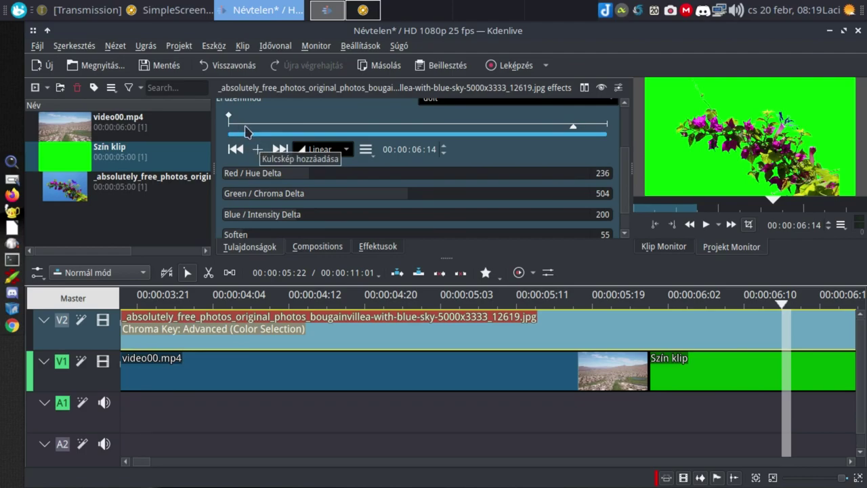
click(295, 127)
click(472, 131)
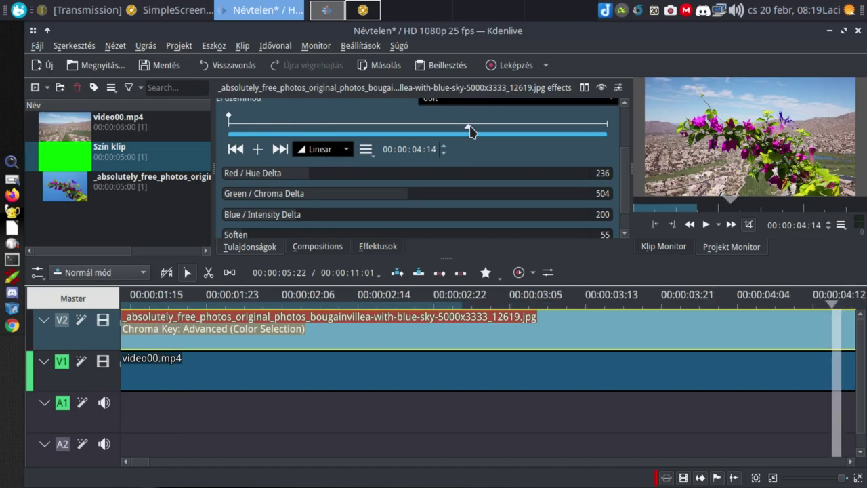
click(529, 129)
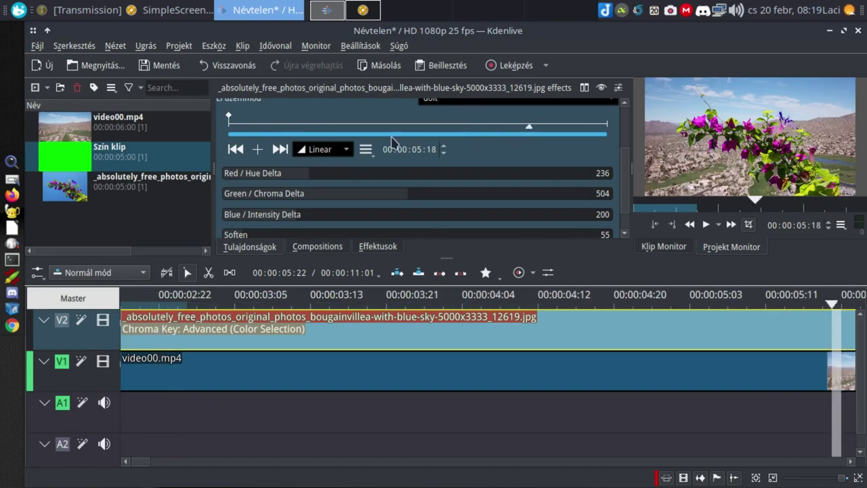
click(299, 127)
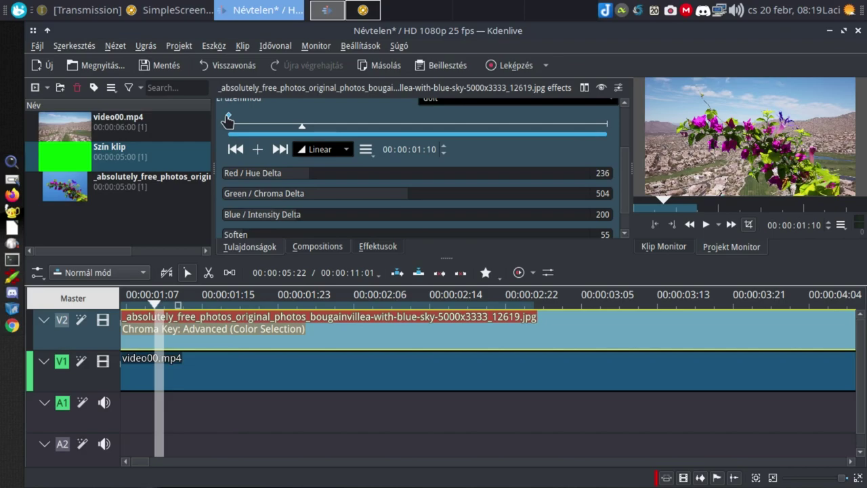
- Set Red / Hue Delta to 0 at the chroma key's first keyframe, 00:00:00:00
click(227, 119)
scroll(479, 172, up, 2)
scroll(481, 175, up, 2)
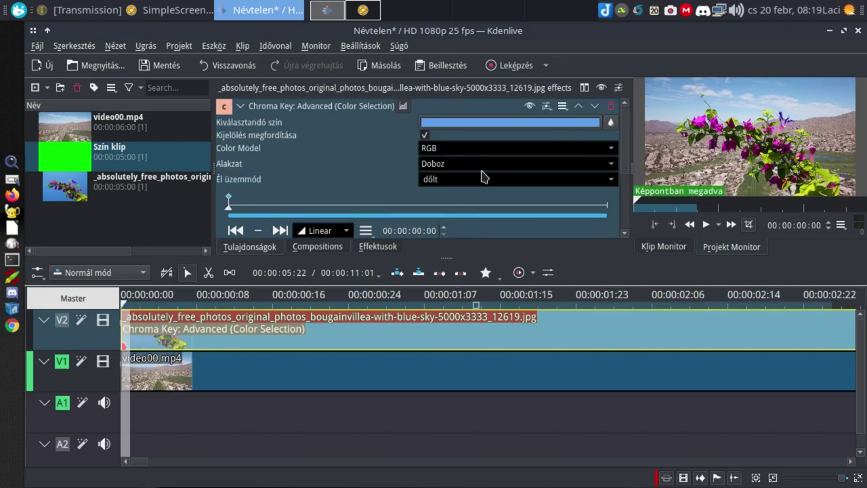
scroll(482, 176, down, 2)
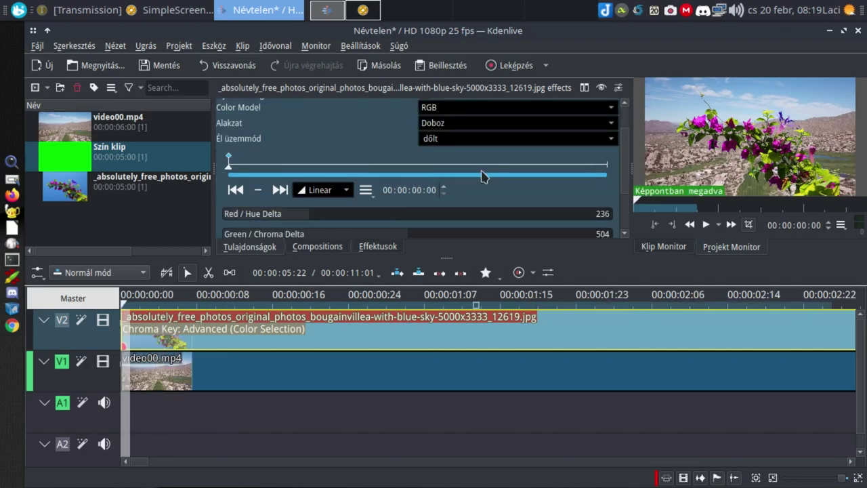
drag(231, 215, 217, 219)
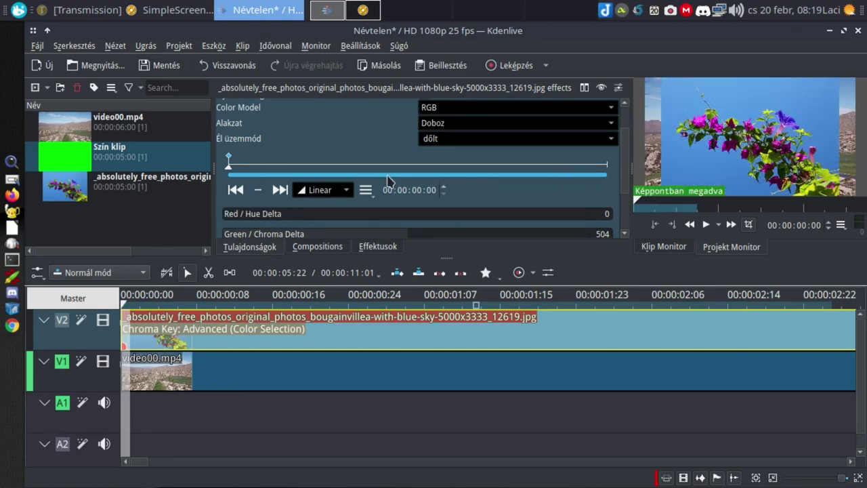
- Add a chroma key keyframe at 00:00:02:02 and set its Red / Hue Delta to 670
click(339, 168)
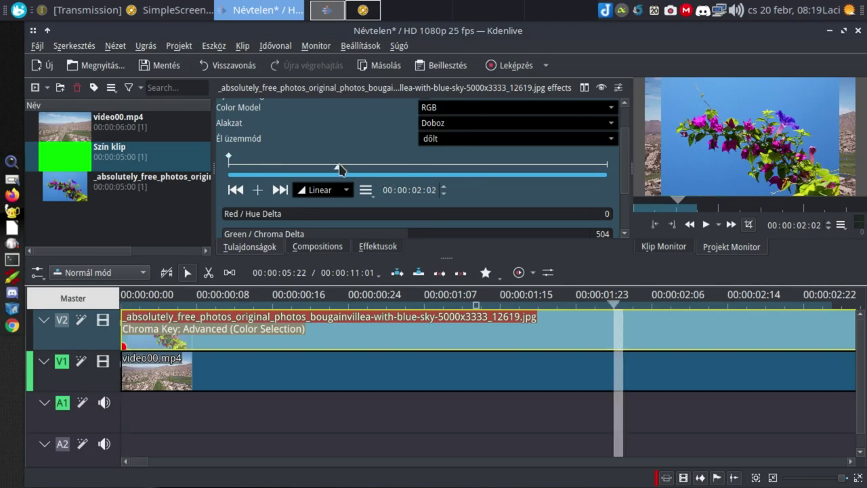
click(258, 191)
drag(233, 220, 461, 215)
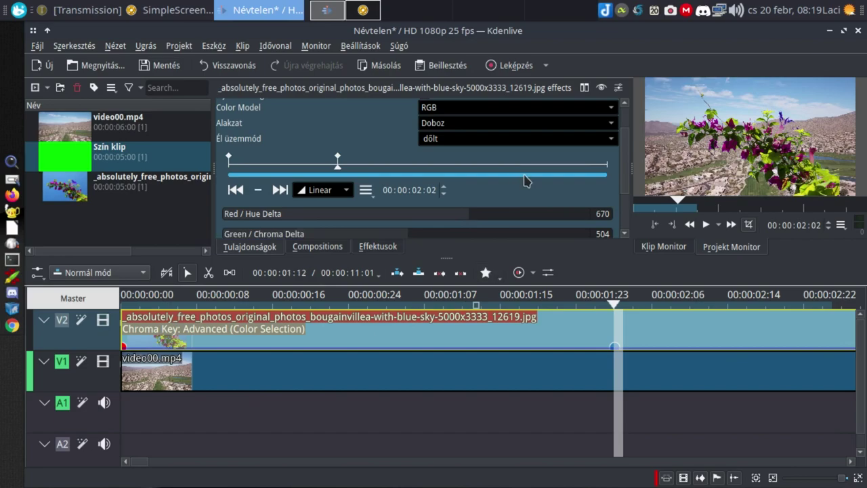
- Add a chroma key keyframe at 00:00:05:02 and another at 00:00:05:24 with Red / Hue Delta set to 0
click(497, 168)
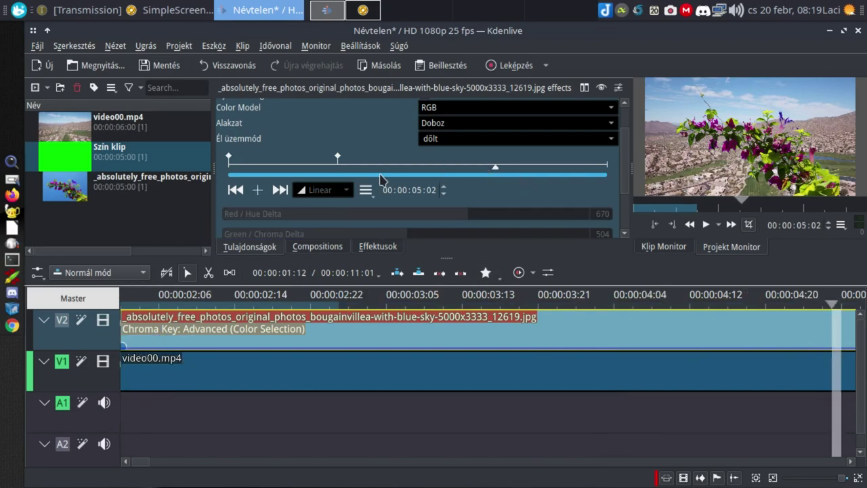
click(257, 190)
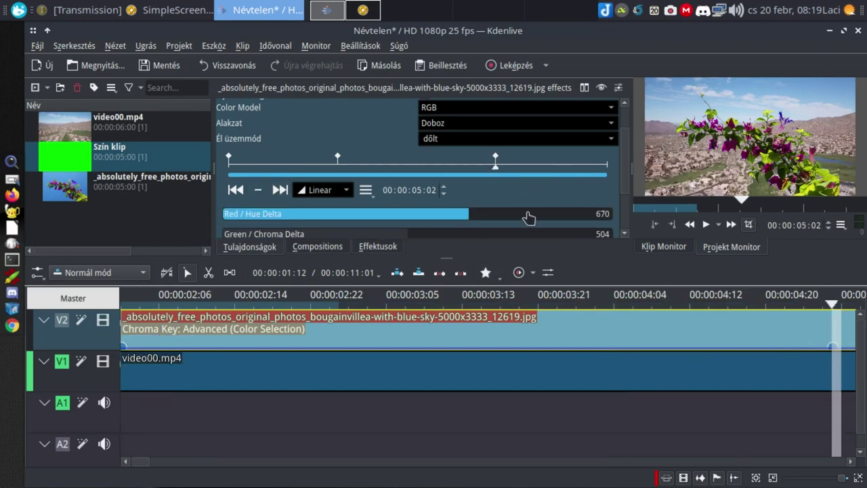
click(606, 166)
drag(559, 167, 535, 167)
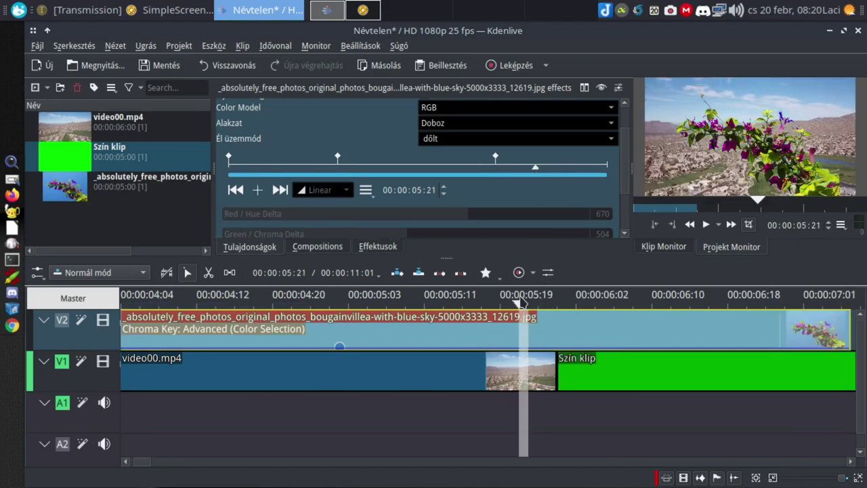
drag(525, 303, 548, 306)
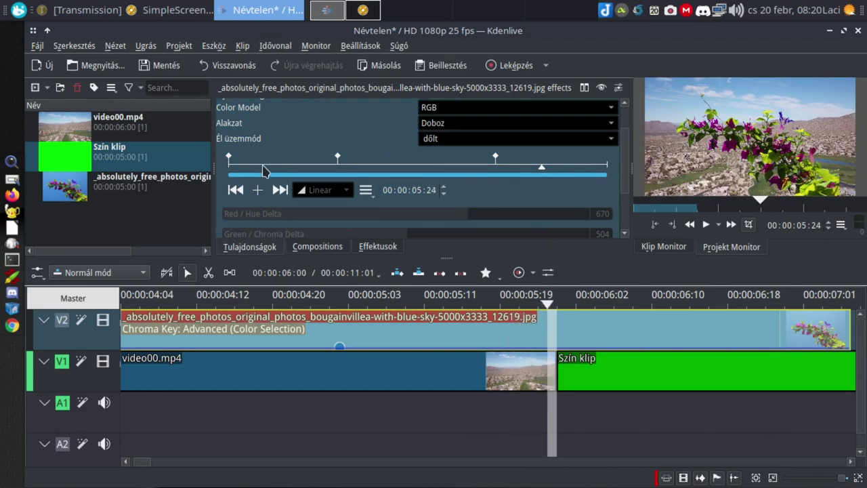
click(252, 196)
drag(465, 215, 221, 206)
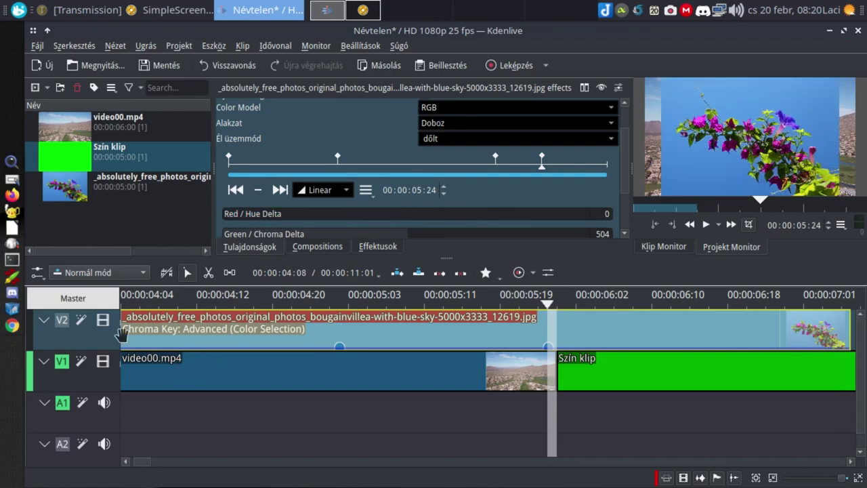
- Play the timeline from 00:00:00:00 past the end of the photo clip to check the keyframed chroma key
click(144, 303)
key(Home)
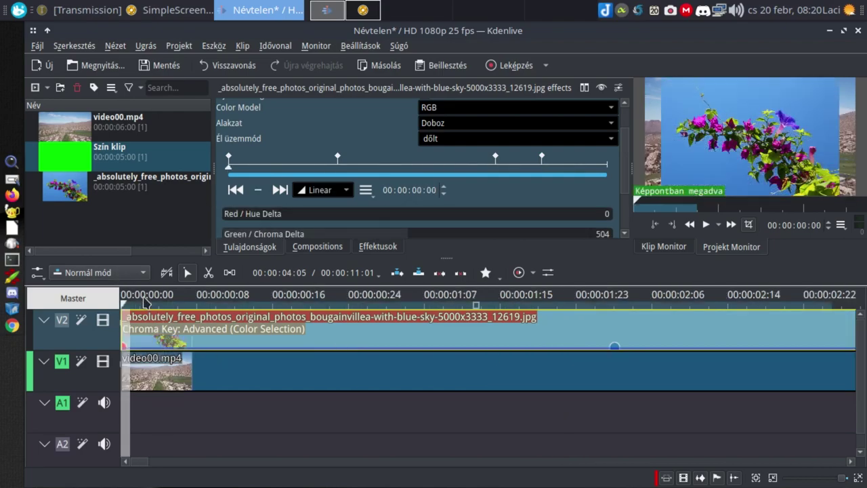
key(space)
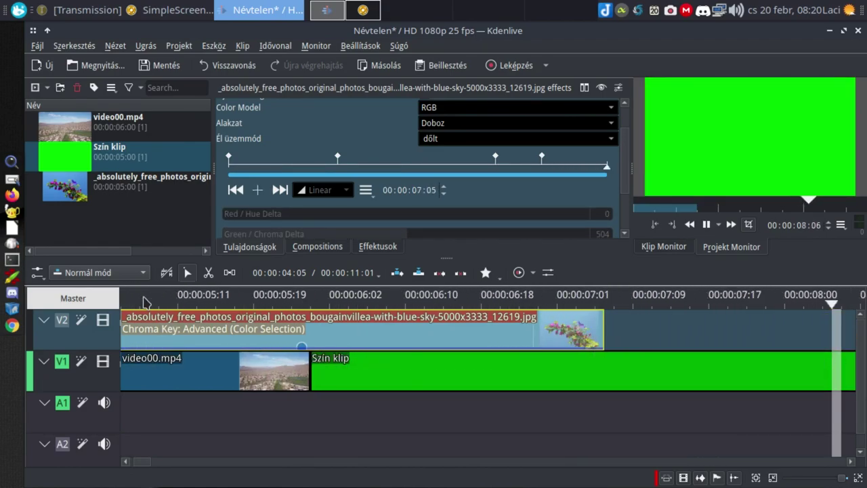
key(space)
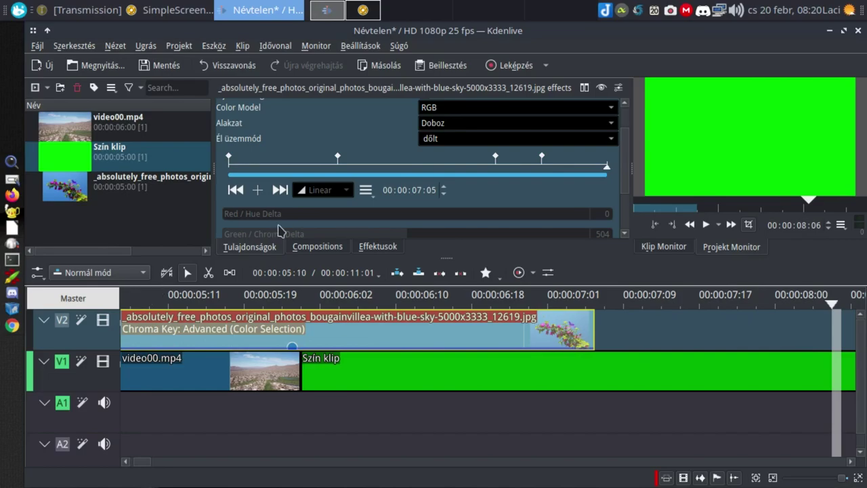
- Add a chroma key keyframe at 00:00:06:16, over the green color clip, and set its Red / Hue Delta to 422
click(457, 302)
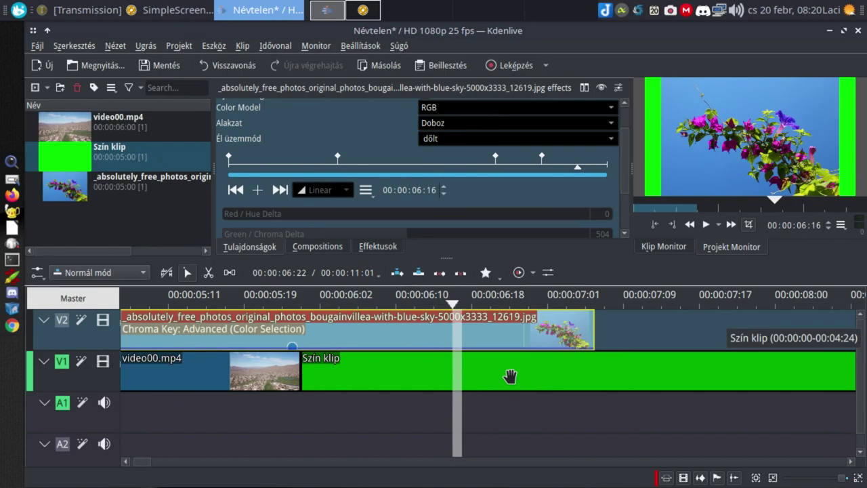
click(258, 191)
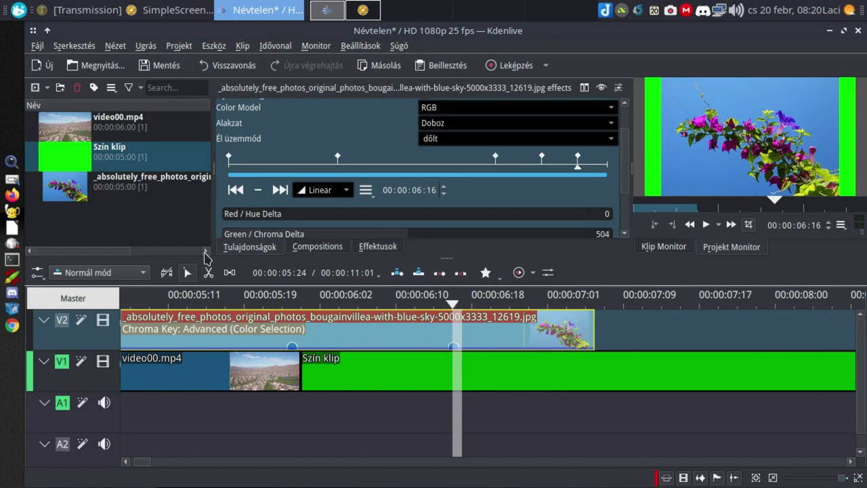
drag(264, 223, 379, 216)
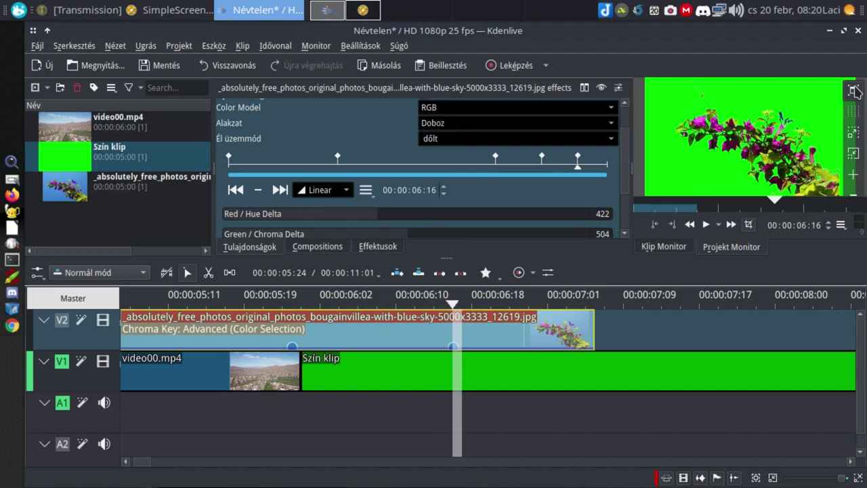
- Inspect the keyed flowers over green in the full-screen project monitor and stop the playback
click(856, 87)
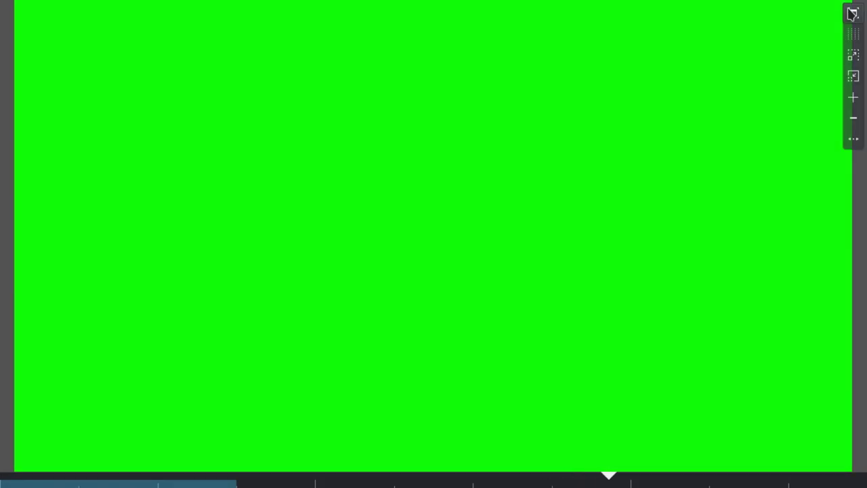
click(851, 11)
key(space)
click(495, 296)
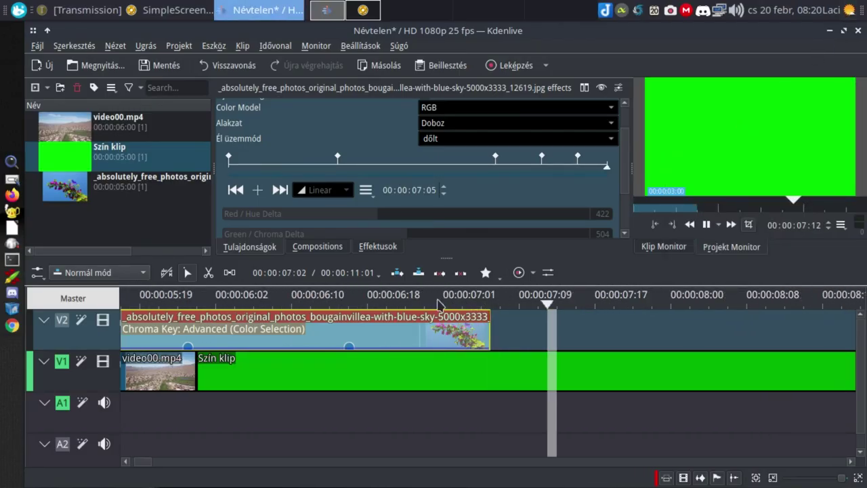
- Set Red / Hue Delta to 149 and Soften to 203 at the chroma key's 00:00:06:16 keyframe
click(418, 296)
drag(377, 214, 276, 216)
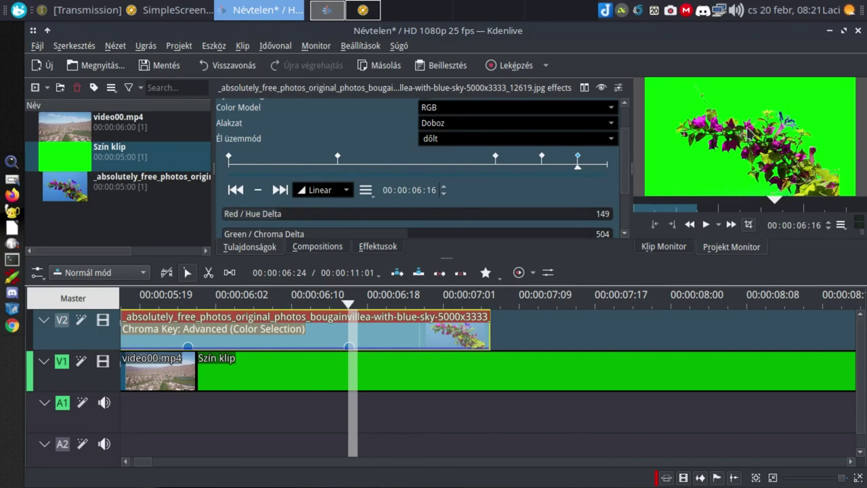
scroll(466, 202, down, 3)
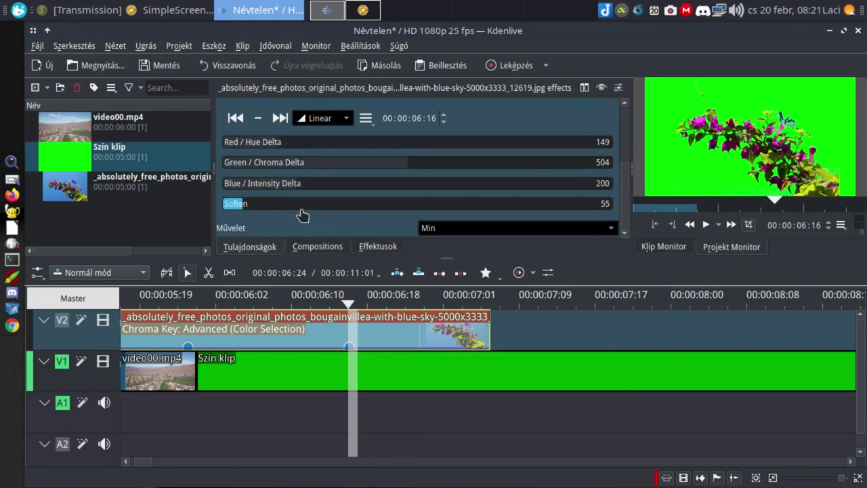
mouse_move(298, 213)
mouse_down()
mouse_move(375, 210)
mouse_move(300, 199)
mouse_up()
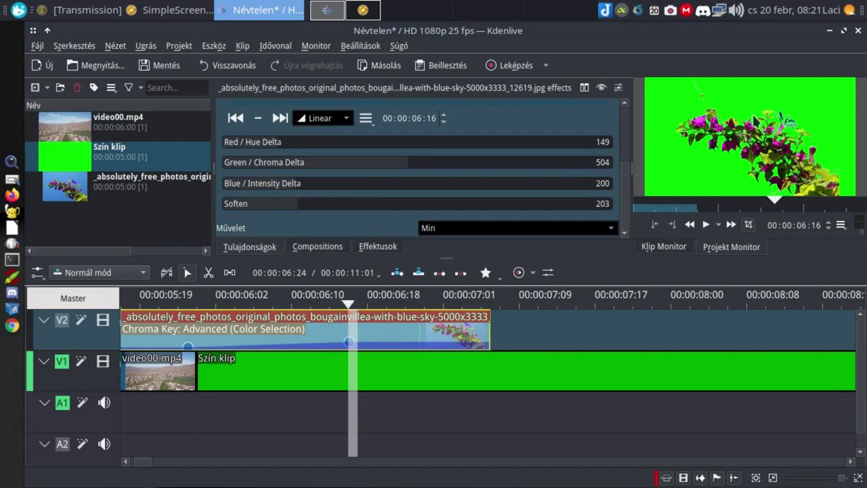
- Examine the softened flower edges over green in the full-screen monitor, around 00:00:06:21
mouse_move(857, 97)
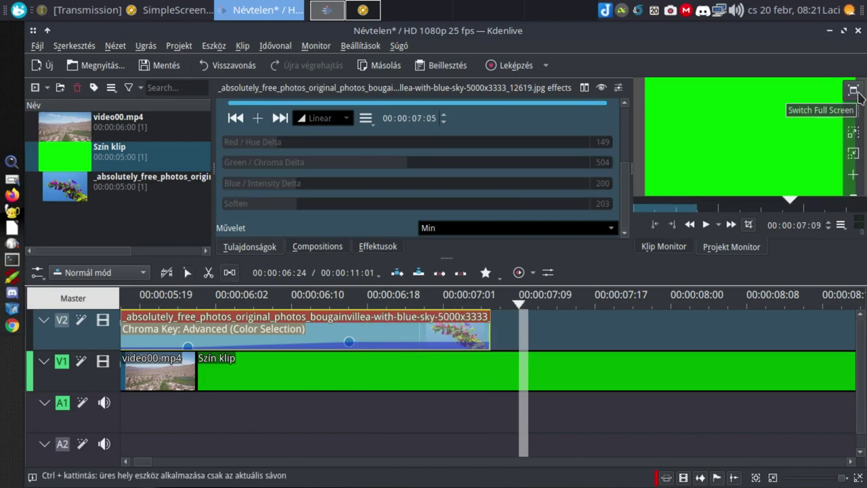
click(399, 305)
mouse_move(853, 95)
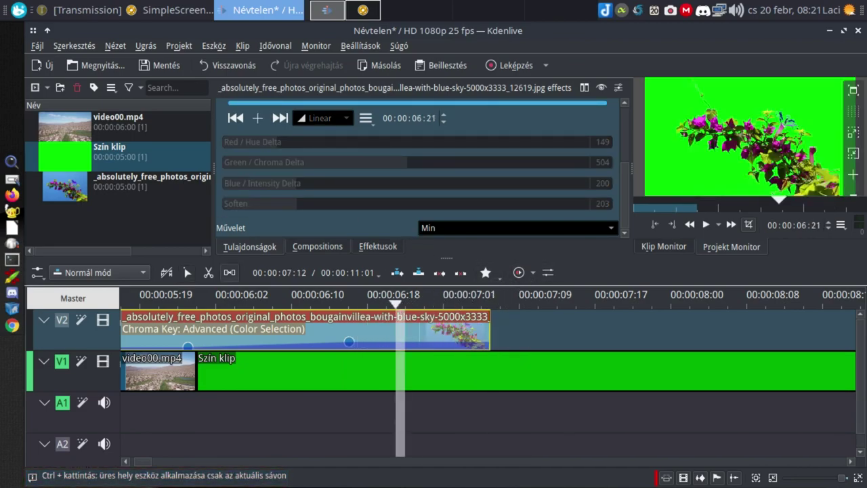
click(853, 93)
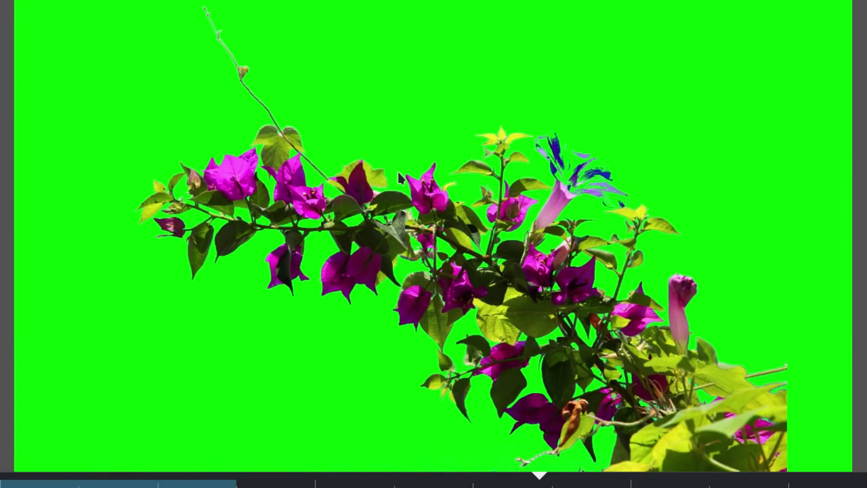
key(Escape)
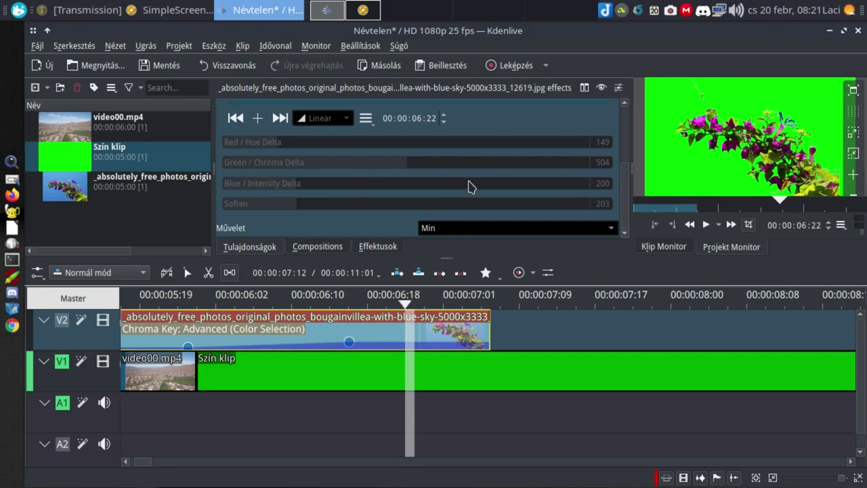
- Compare Max, Tisztán ábrázolja and Hozzáad as the chroma key's operation (Művelet) and settle on Kivon
click(590, 227)
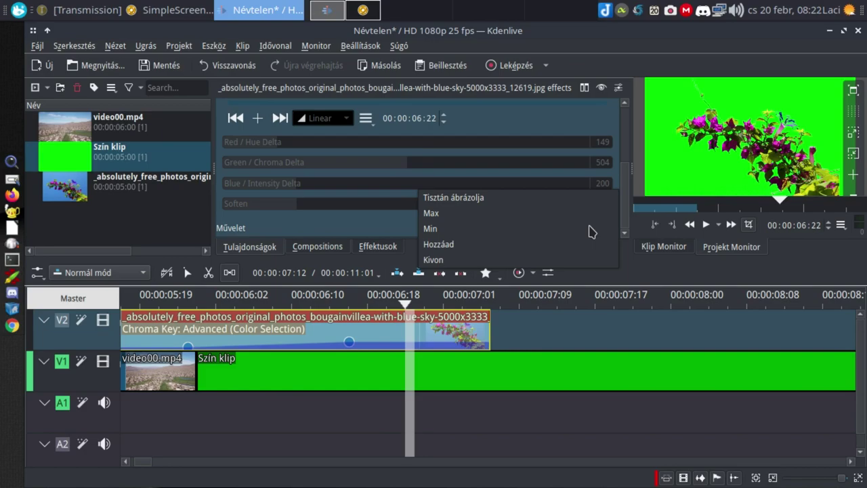
click(378, 224)
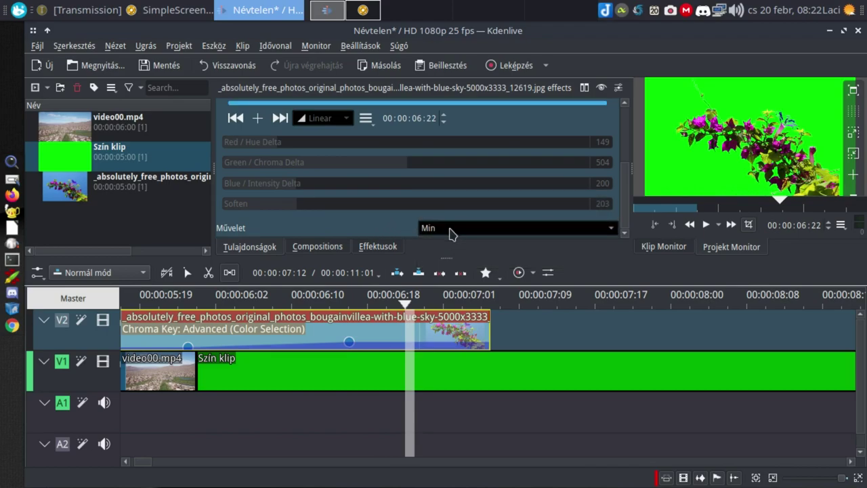
click(556, 230)
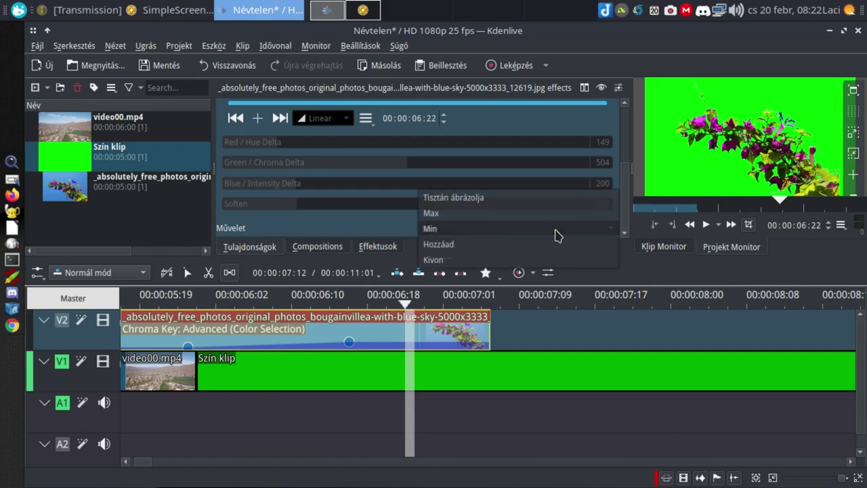
click(434, 214)
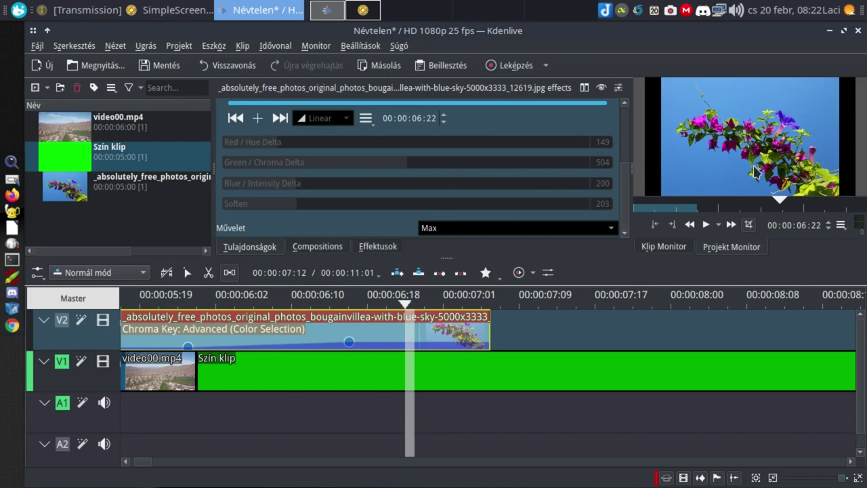
click(601, 228)
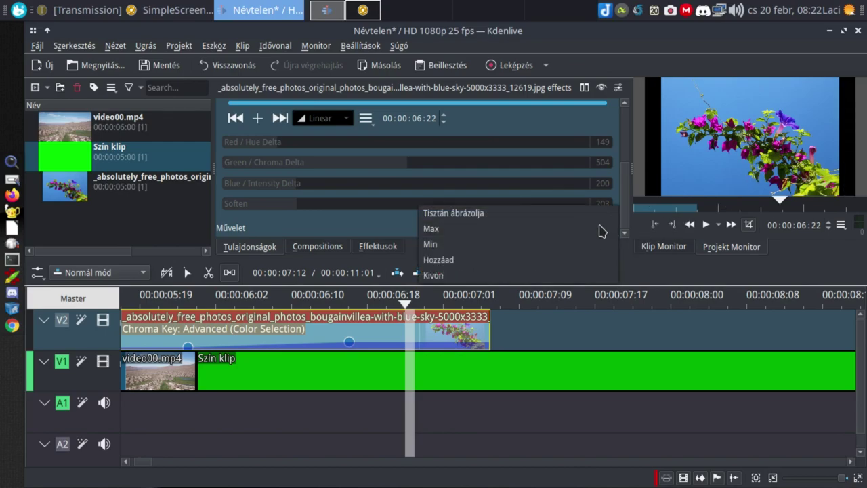
click(437, 215)
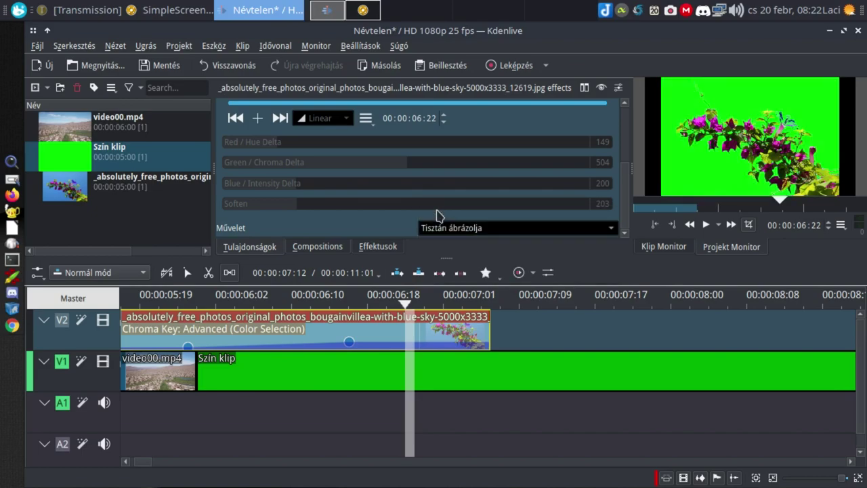
click(526, 229)
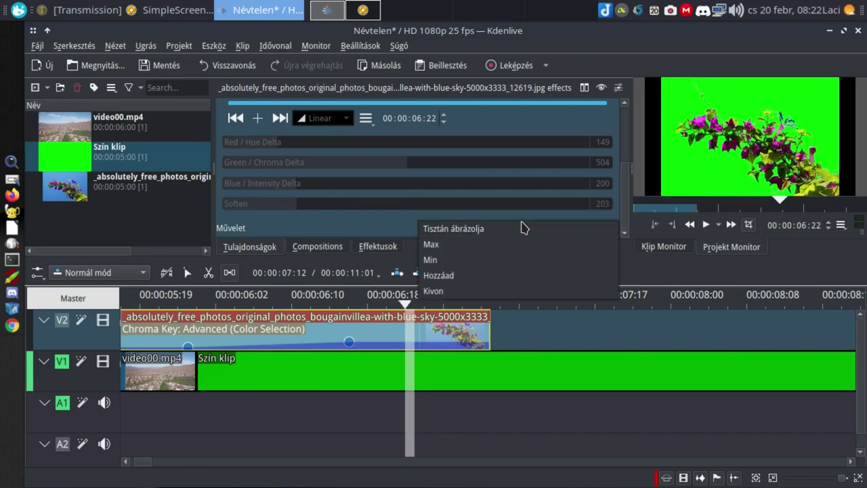
click(454, 279)
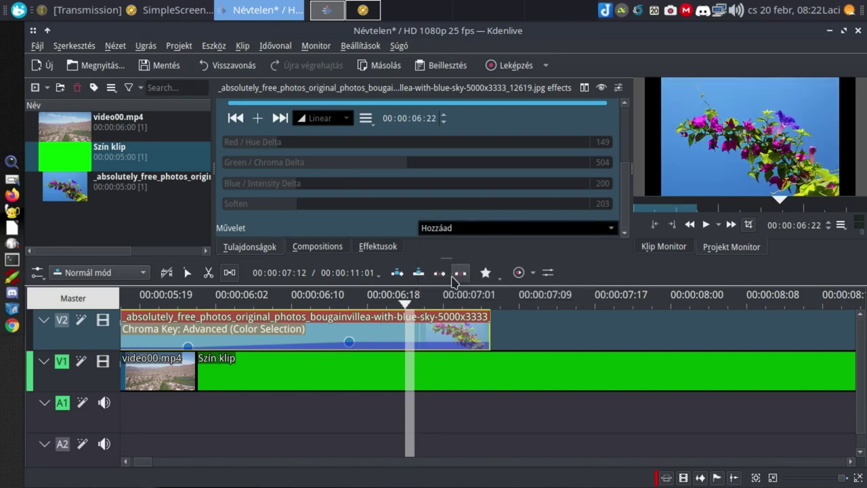
click(501, 230)
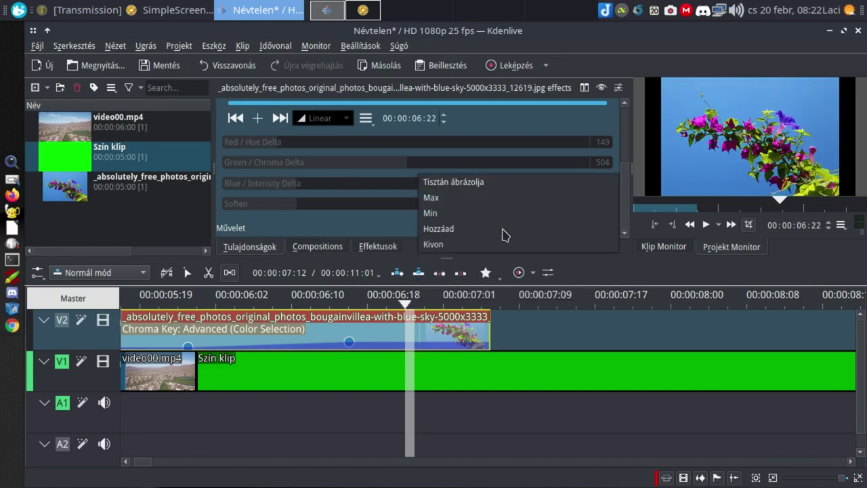
click(437, 246)
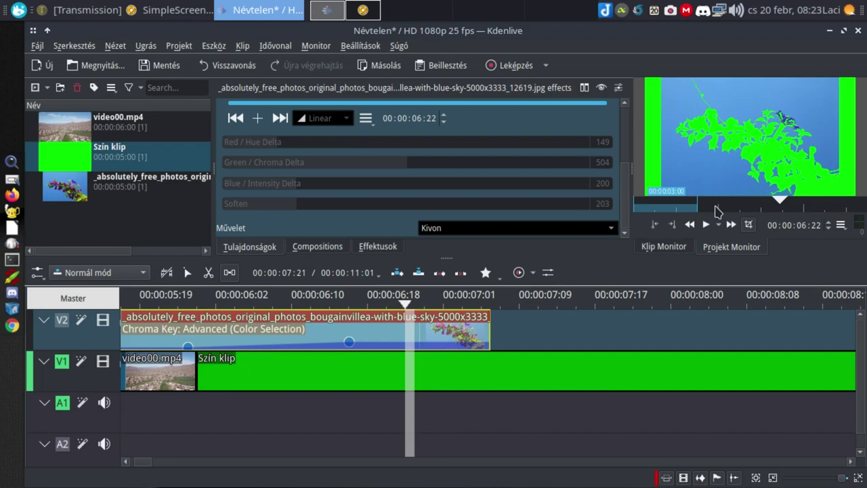
scroll(627, 197, up, 1)
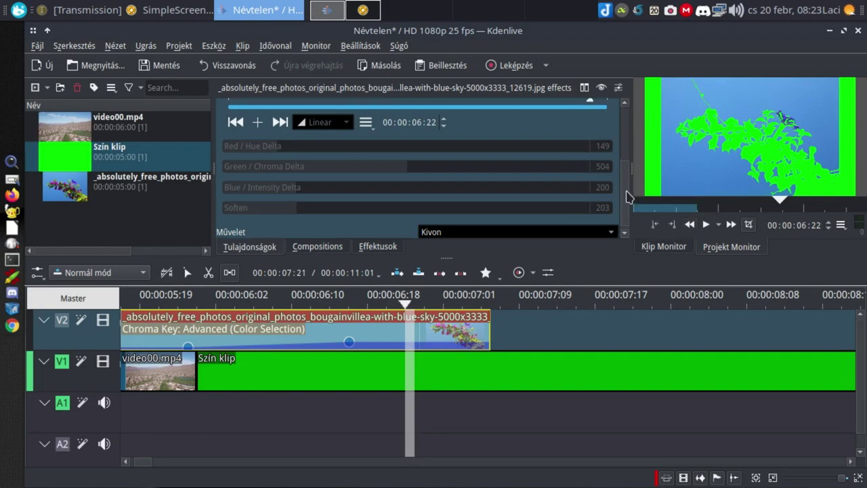
scroll(626, 196, up, 5)
click(617, 114)
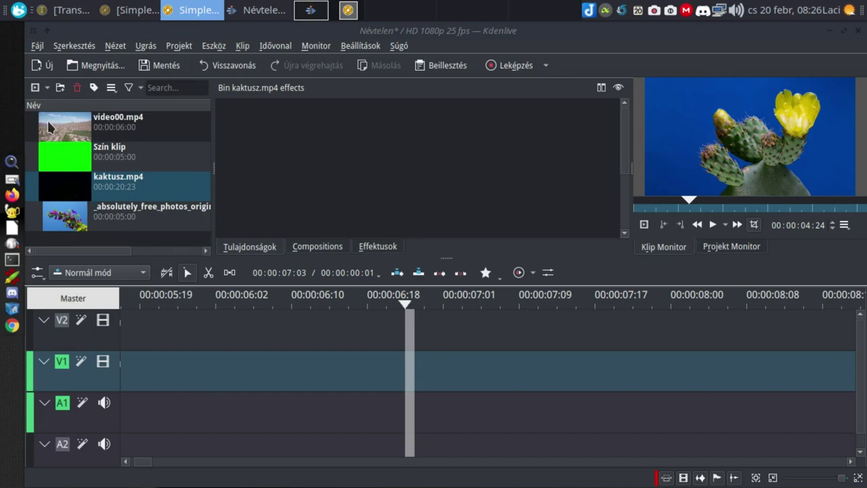
- Place video00.mp4 on track V1 and remove the empty space before it so the clip starts at 00:00:00:00
drag(51, 129, 155, 374)
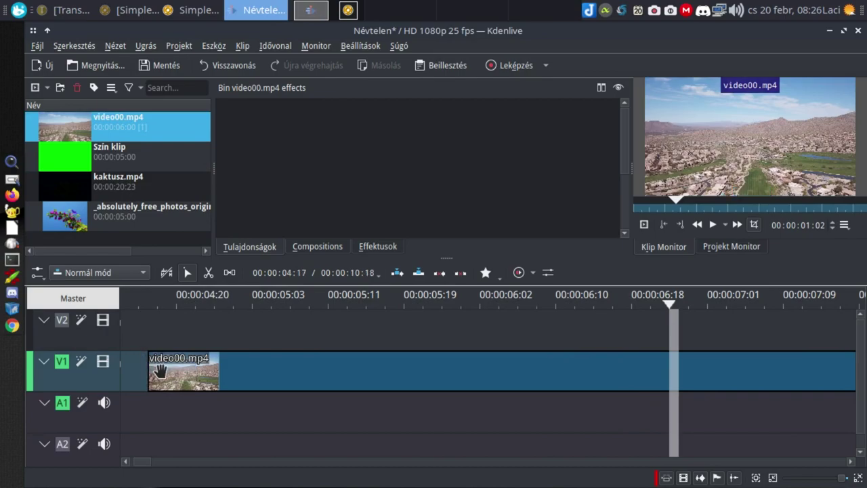
scroll(164, 376, up, 5)
scroll(166, 375, up, 3)
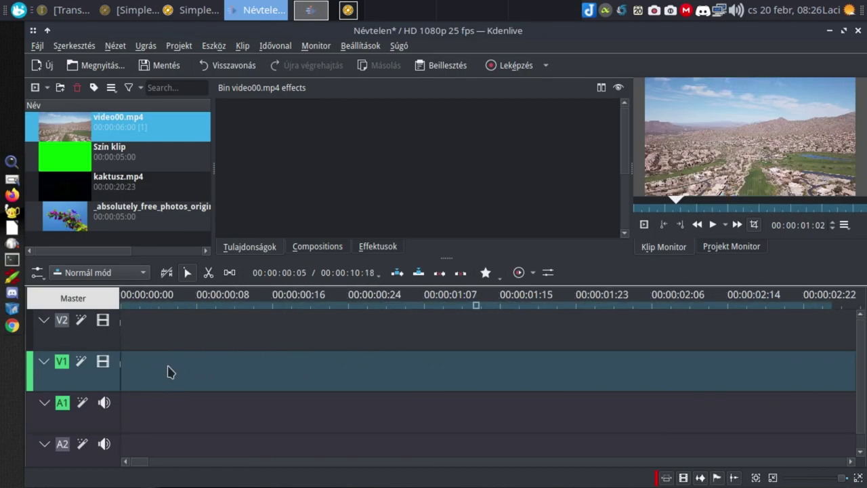
right_click(169, 366)
click(182, 384)
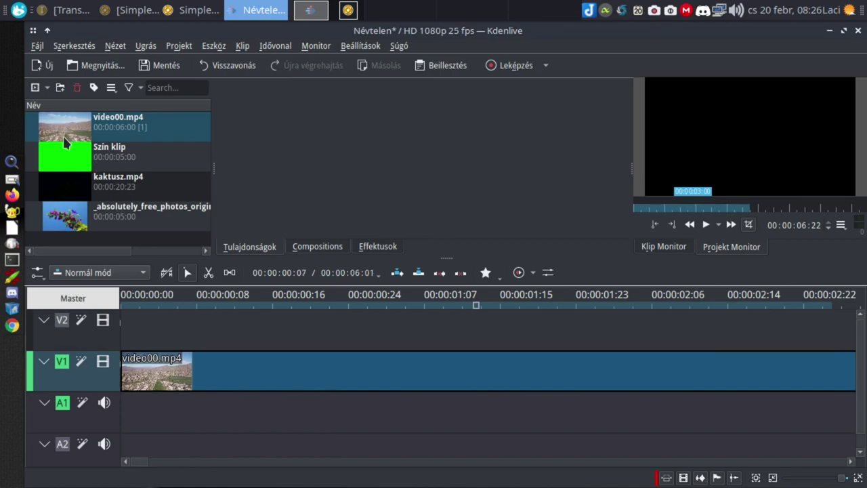
- Place kaktusz.mp4 at the start of track V2 above video00.mp4 and move the playhead to 00:00:00:17
drag(62, 183, 128, 336)
click(328, 339)
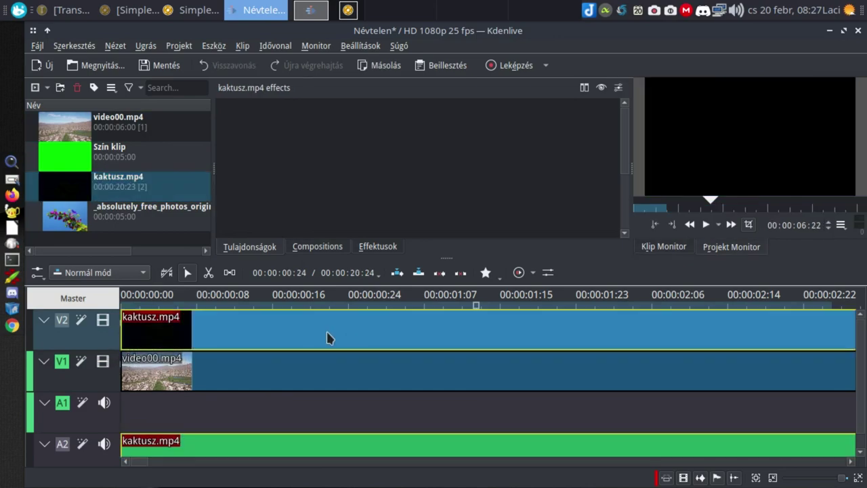
click(281, 295)
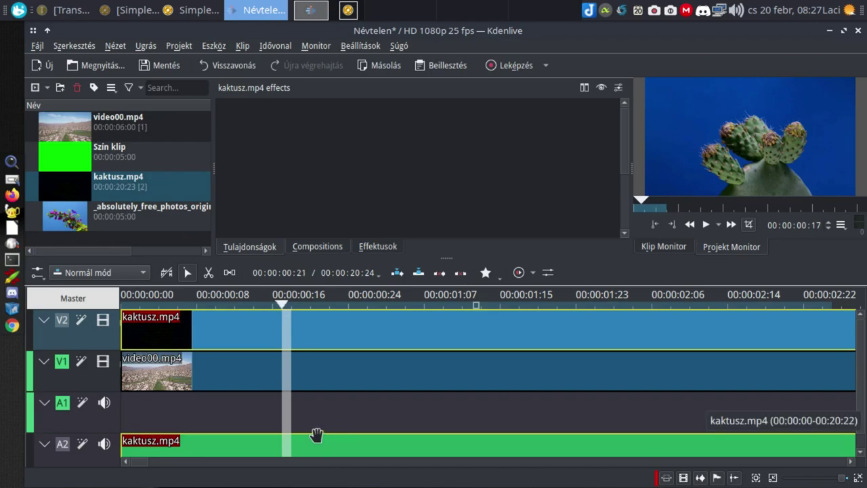
- Ungroup kaktusz.mp4's video and audio (Csoport felbontása) and remove its audio clip from track A2
scroll(862, 344, down, 1)
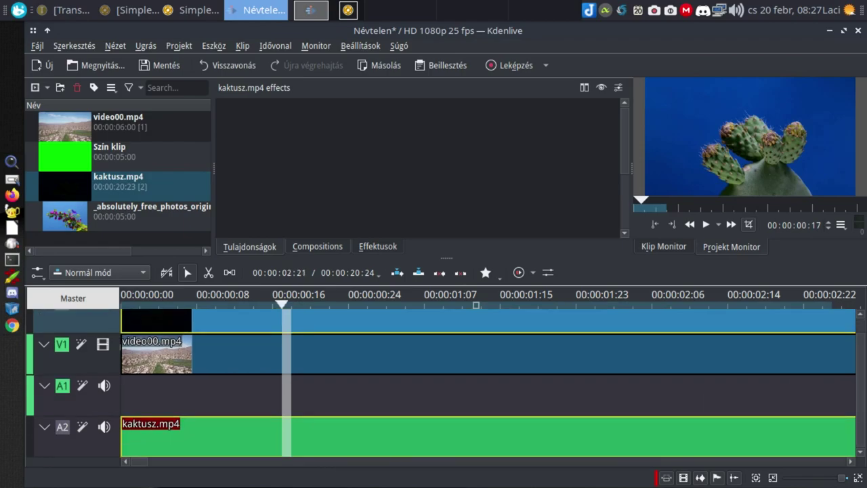
click(255, 429)
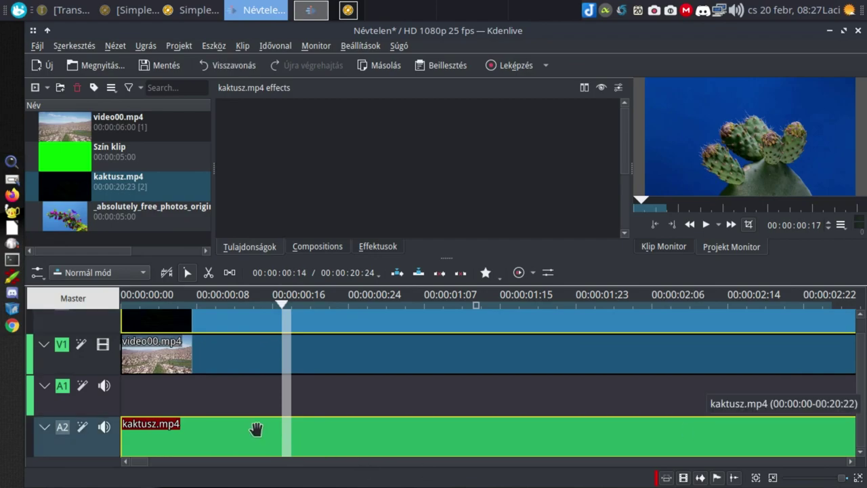
right_click(216, 444)
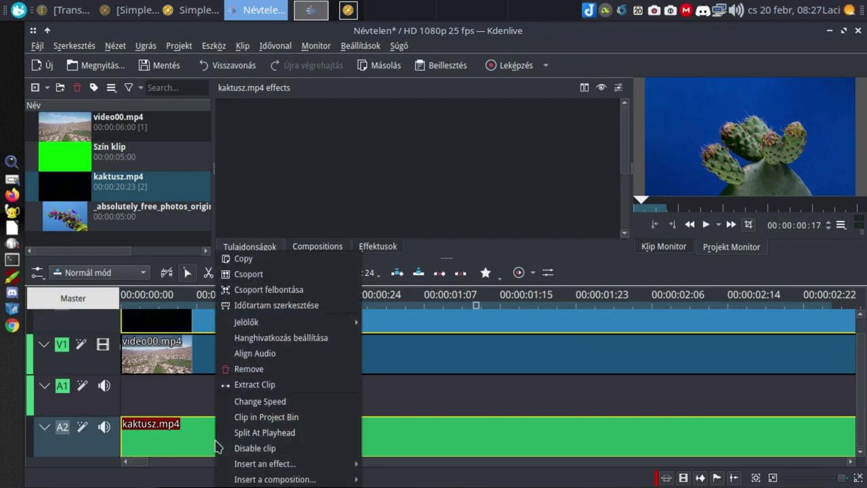
click(303, 296)
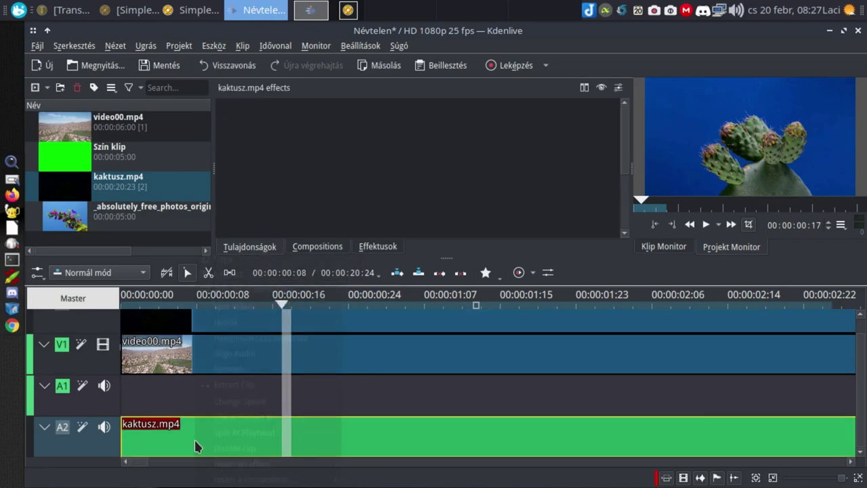
right_click(194, 440)
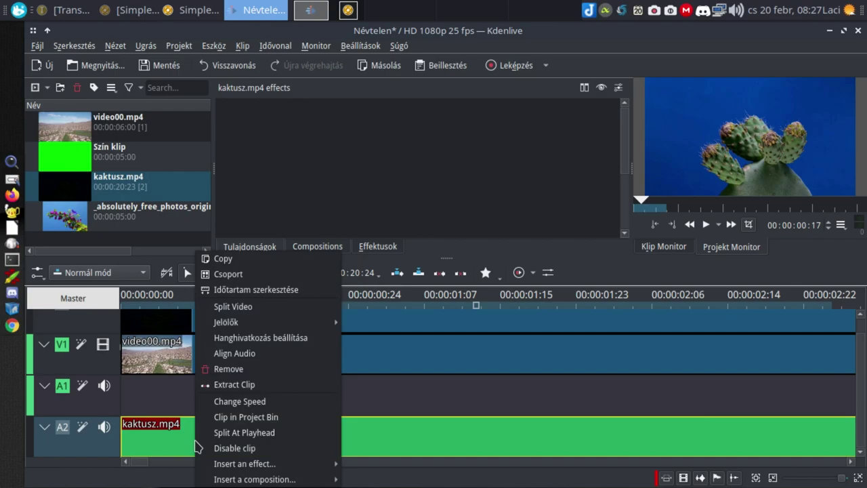
click(242, 370)
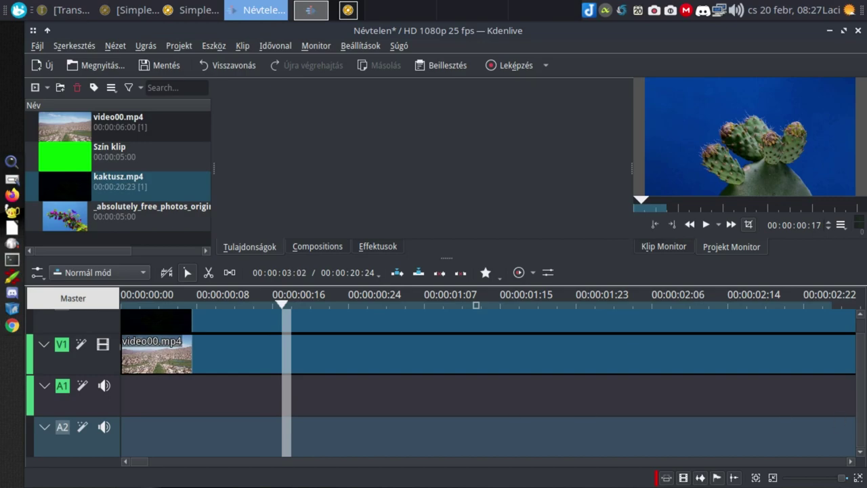
scroll(855, 400, up, 1)
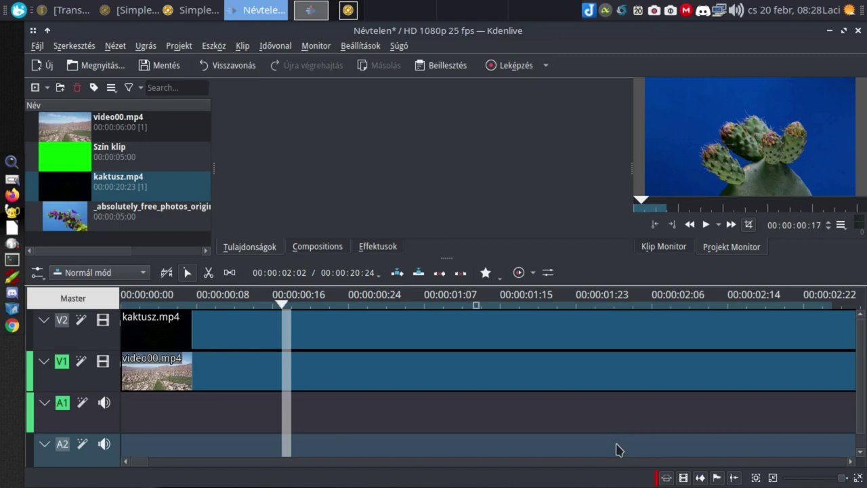
- Apply the Chroma Key: Basic effect to kaktusz.mp4 on V2 and show the clip's effect settings
click(377, 247)
click(306, 143)
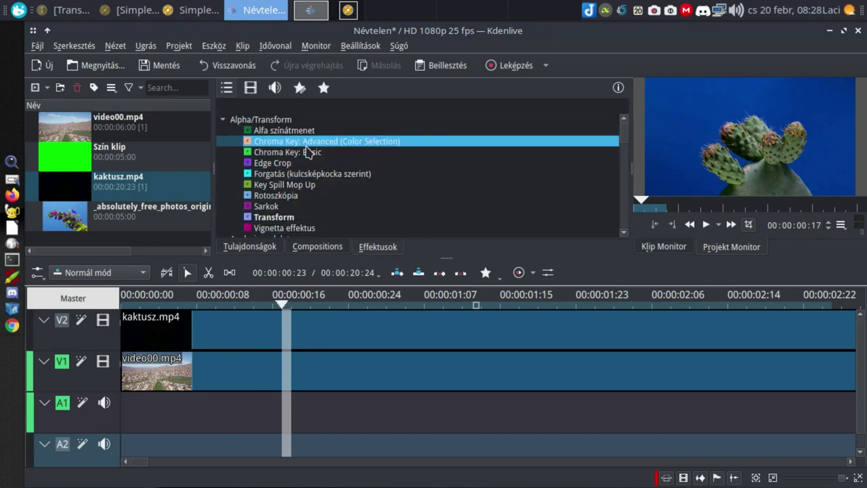
click(308, 152)
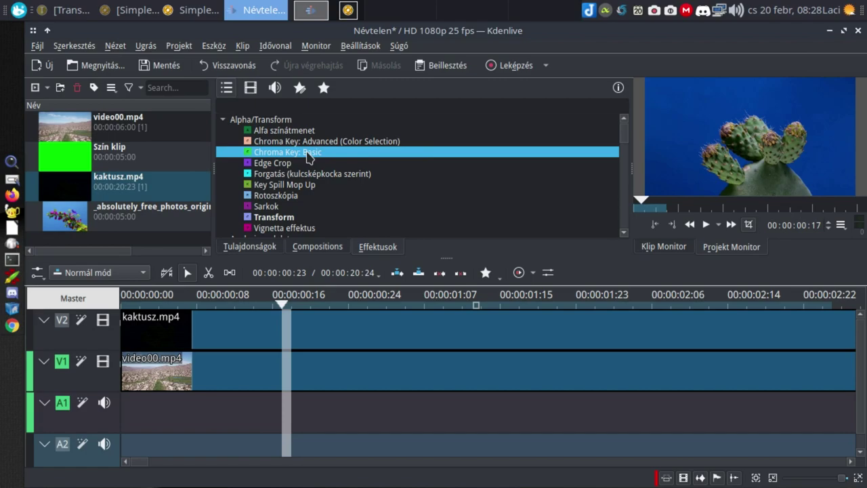
drag(305, 158, 296, 328)
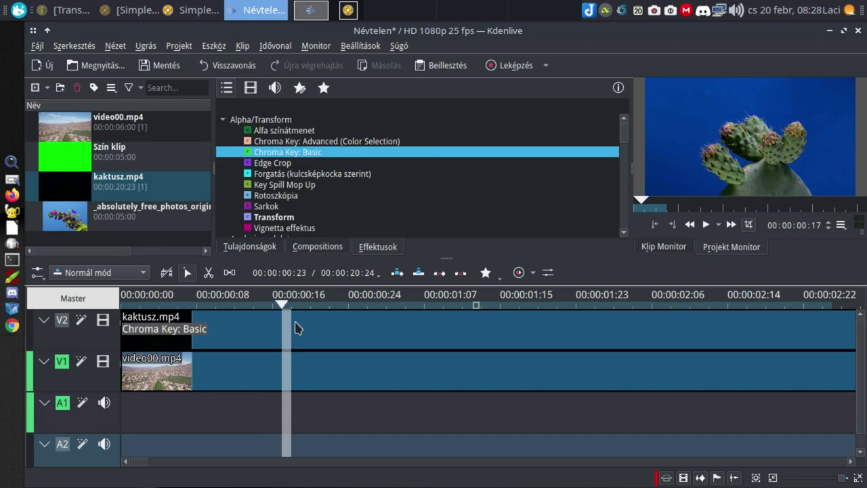
click(288, 330)
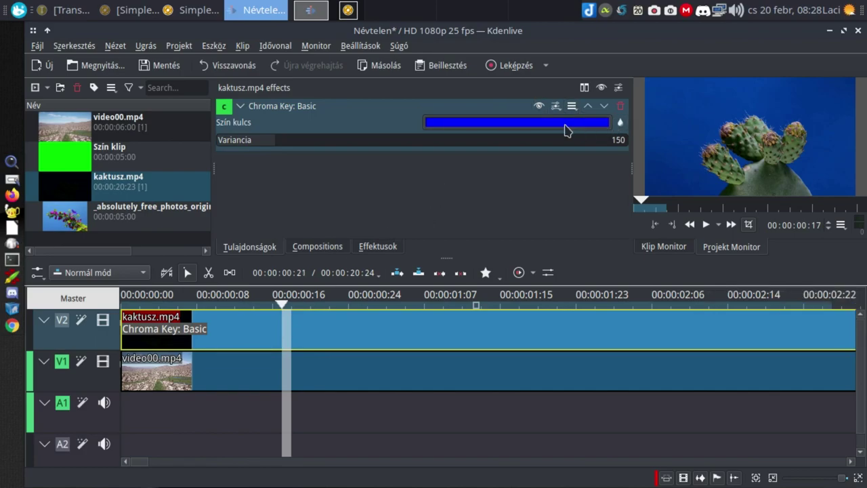
- Sample the cactus footage's blue backdrop as the key color (Szín kulcs) and play the composite to 00:00:07:03
click(619, 124)
click(681, 105)
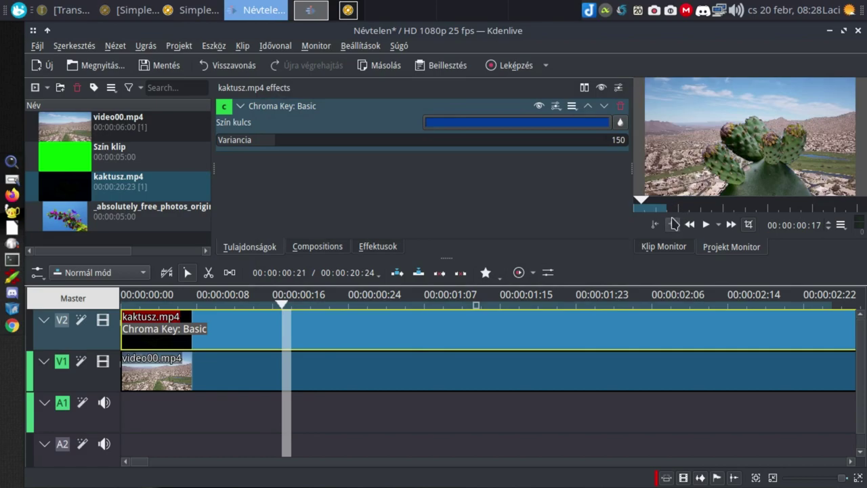
key(space)
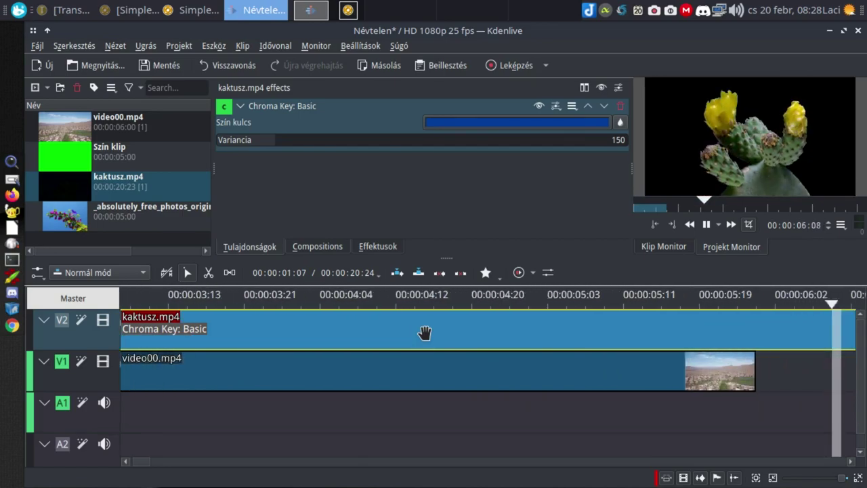
key(space)
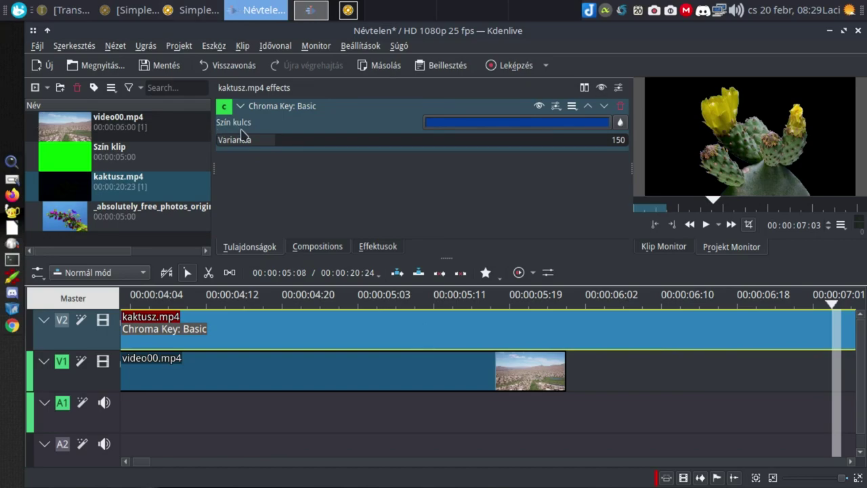
- Place the green Szín klip on V1 directly after video00.mp4 and move the playhead to 00:00:06:03
drag(77, 148, 569, 363)
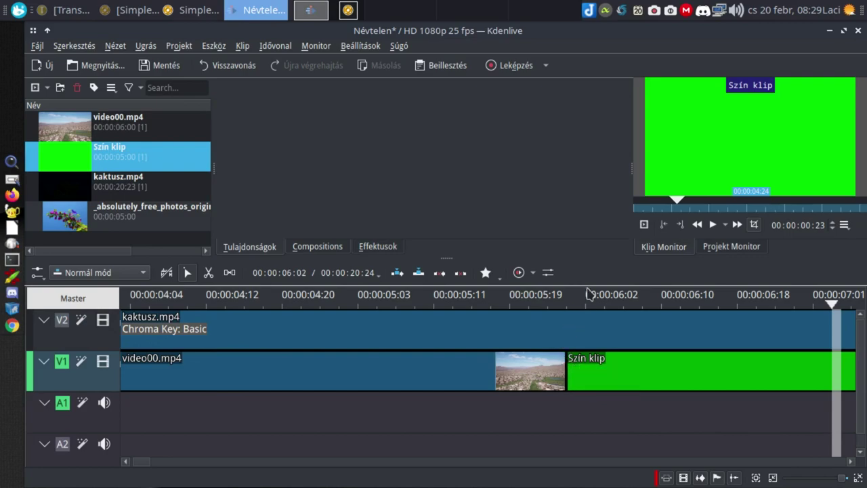
click(599, 299)
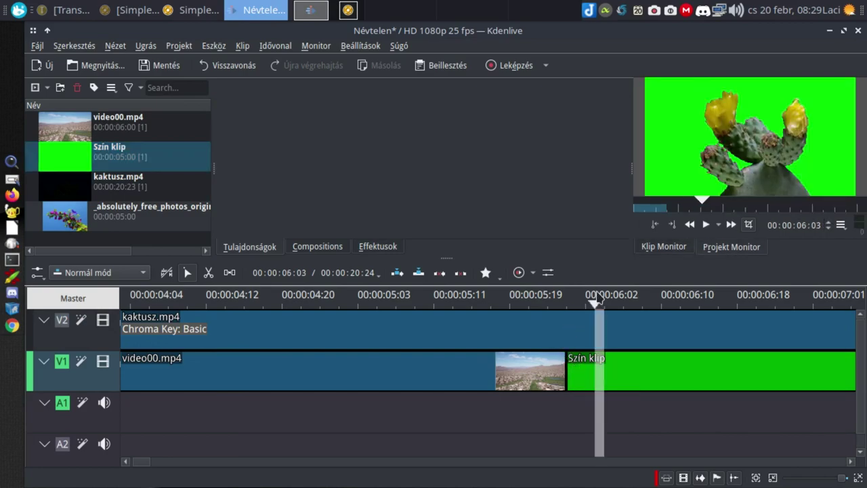
- Set the chroma key's Variancia on kaktusz.mp4 to 183 and inspect the cactus edges in the full-screen monitor
click(496, 323)
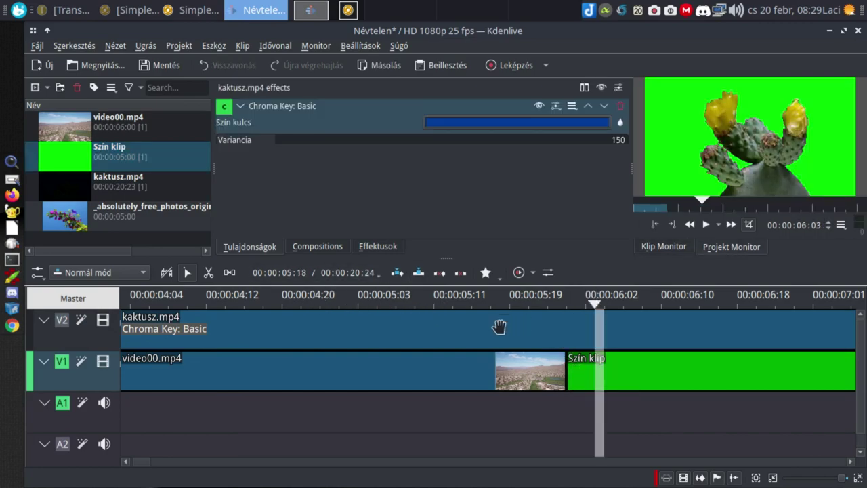
click(315, 140)
drag(314, 142, 287, 142)
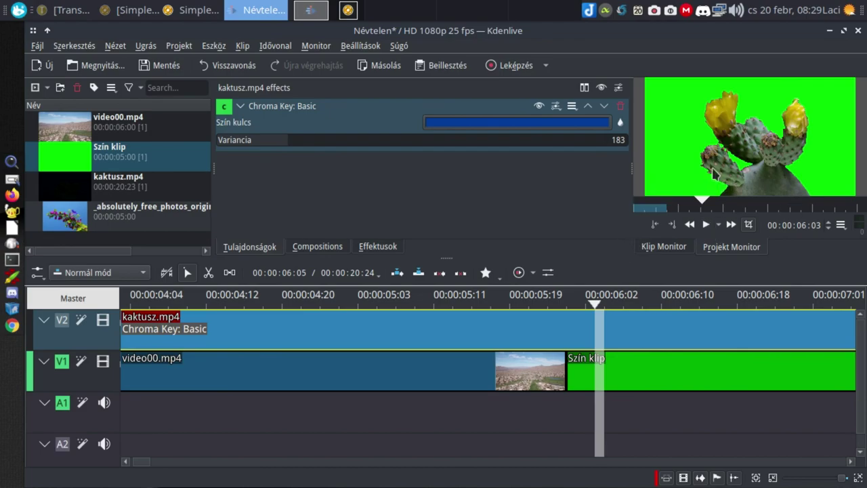
click(854, 90)
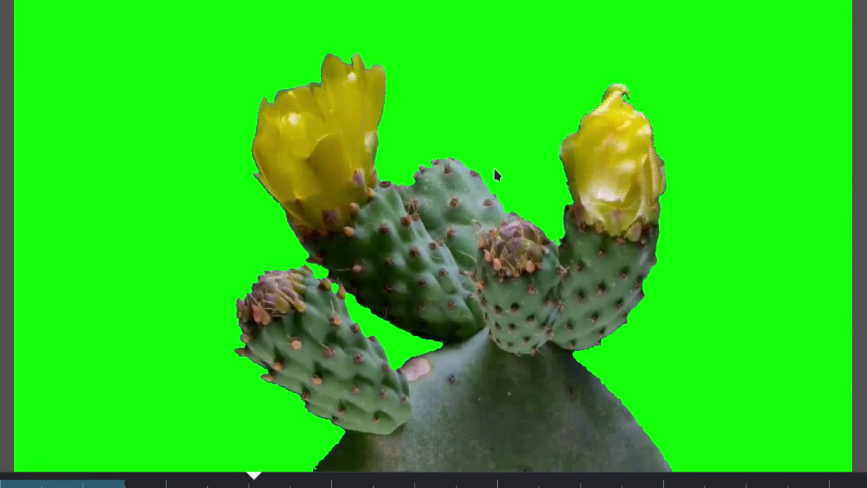
double_click(720, 76)
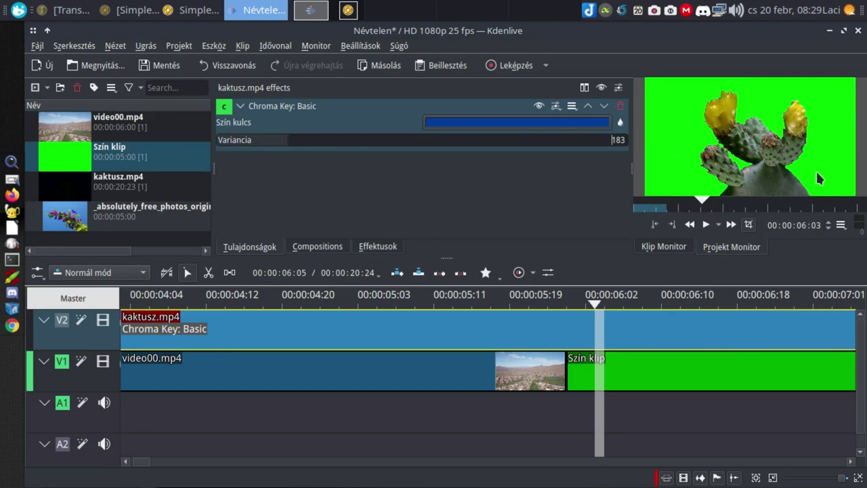
- Set the chroma key's Variancia to 190 and play the keyed cactus over green up to 00:00:11:02
text(190)
key(Return)
click(706, 225)
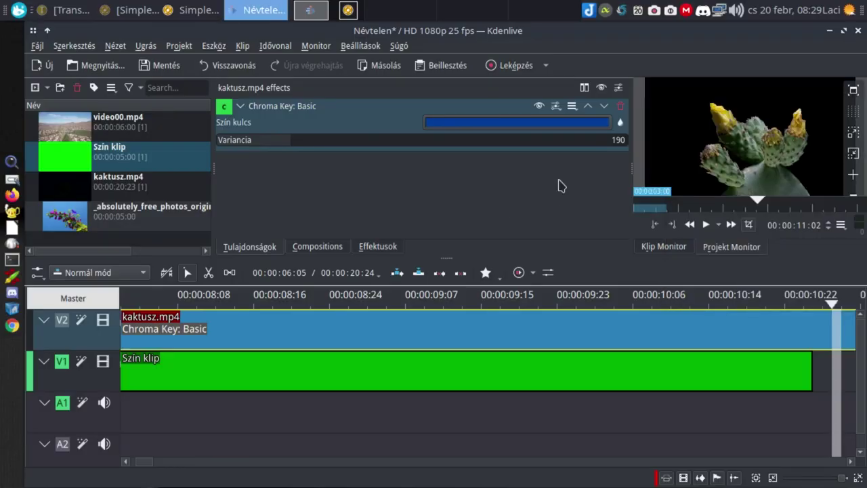
- Raise the chroma key's Variancia to 195 and check the cactus edges over green in the full-screen monitor
click(672, 304)
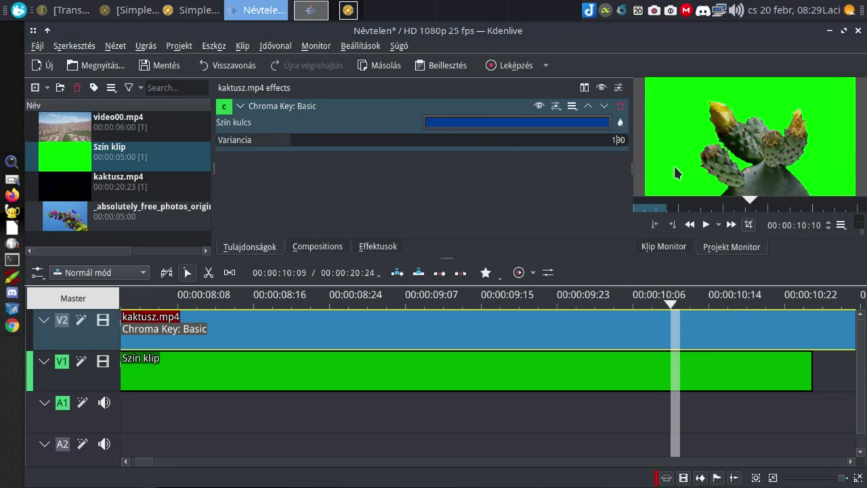
key(BackSpace)
text(5)
click(529, 299)
double_click(712, 168)
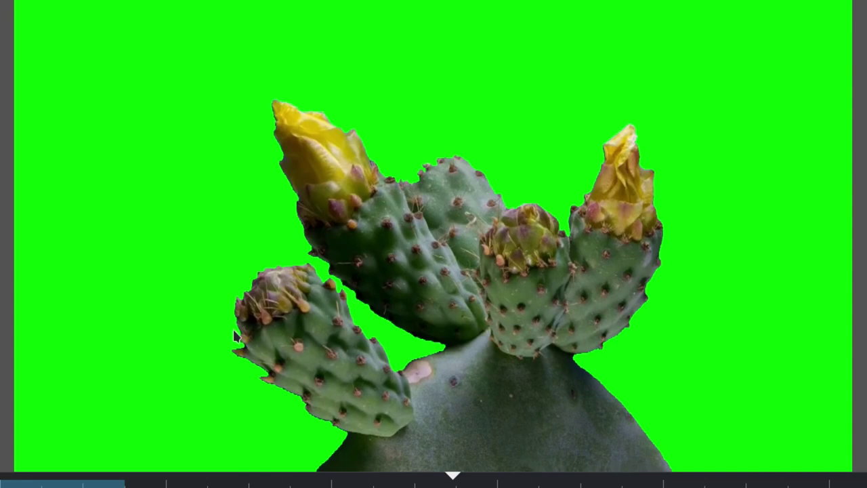
double_click(317, 99)
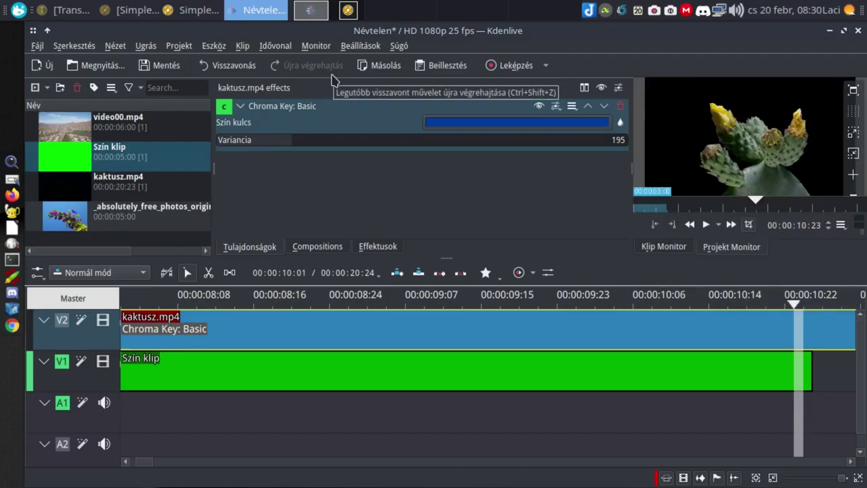
- Delete the green Szín klip from track V1
click(349, 368)
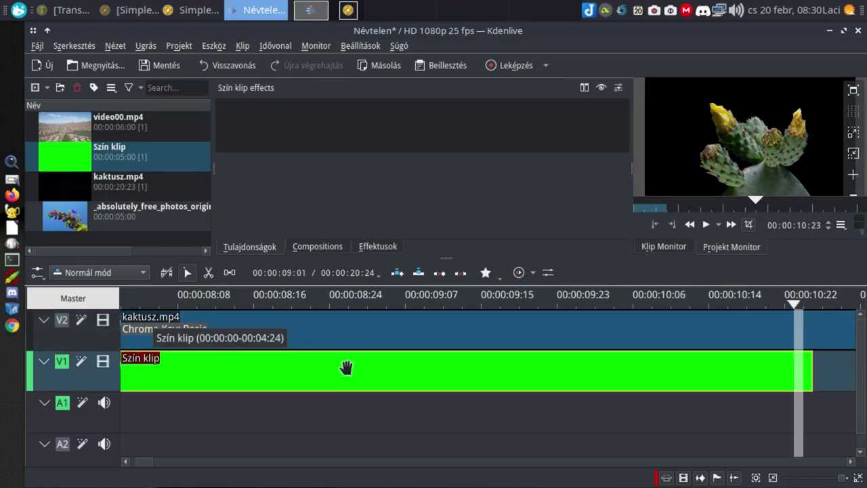
key(Delete)
scroll(523, 407, down, 4)
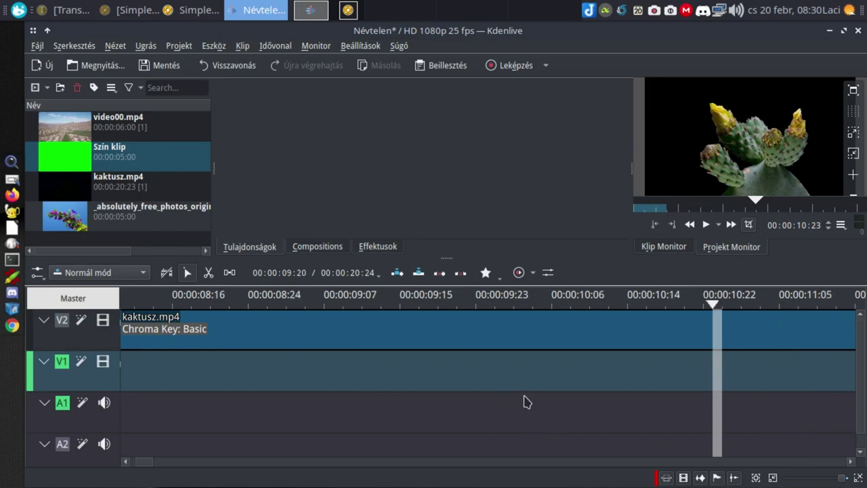
scroll(522, 395, down, 5)
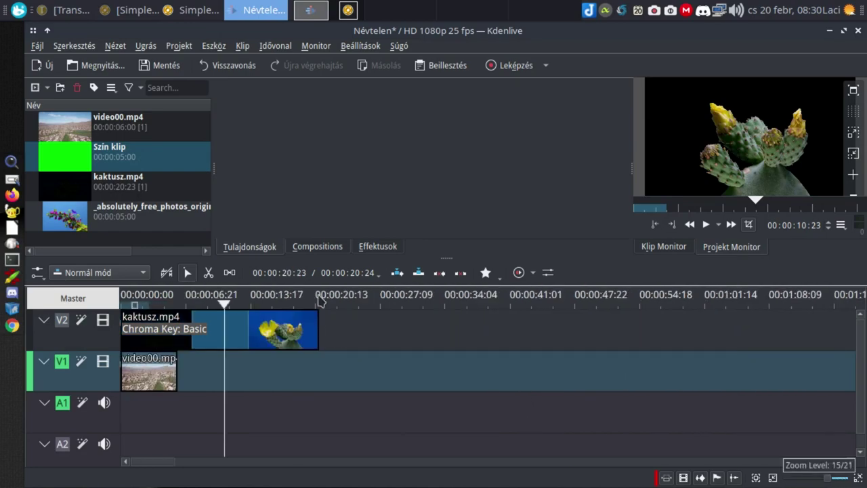
- View the keyed cactus at 00:00:18:08 and select the kaktusz.mp4 clip on track V2
click(296, 297)
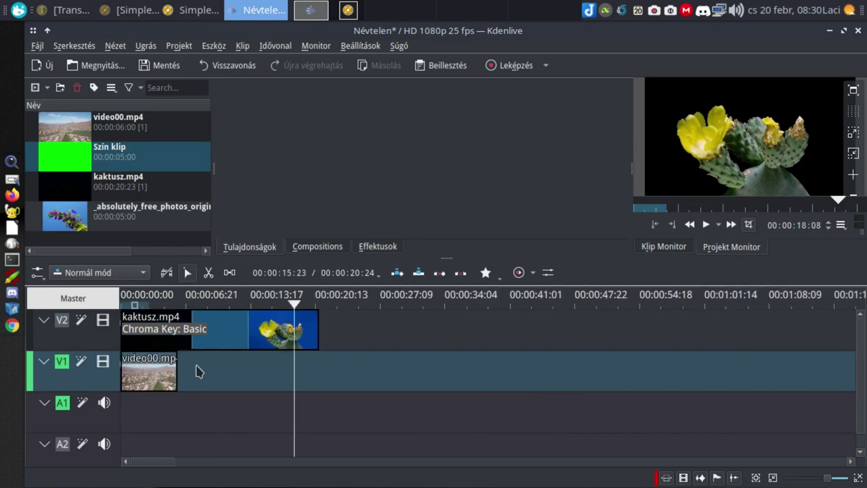
click(146, 376)
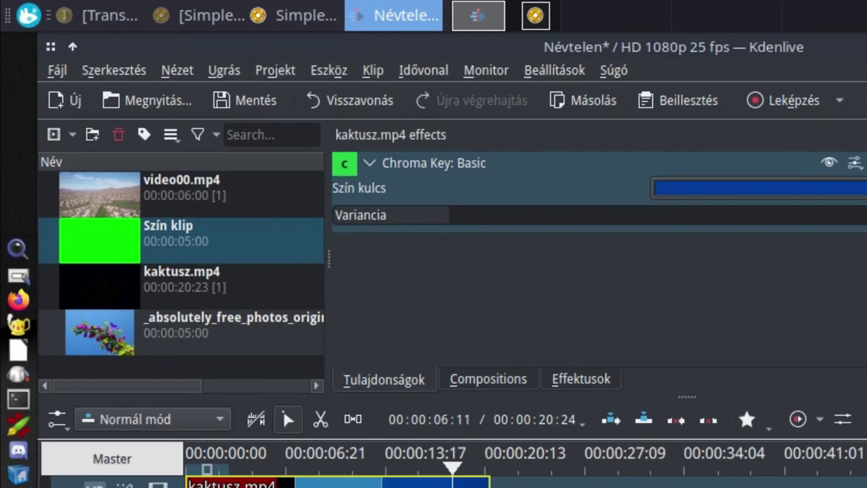
right_click(315, 487)
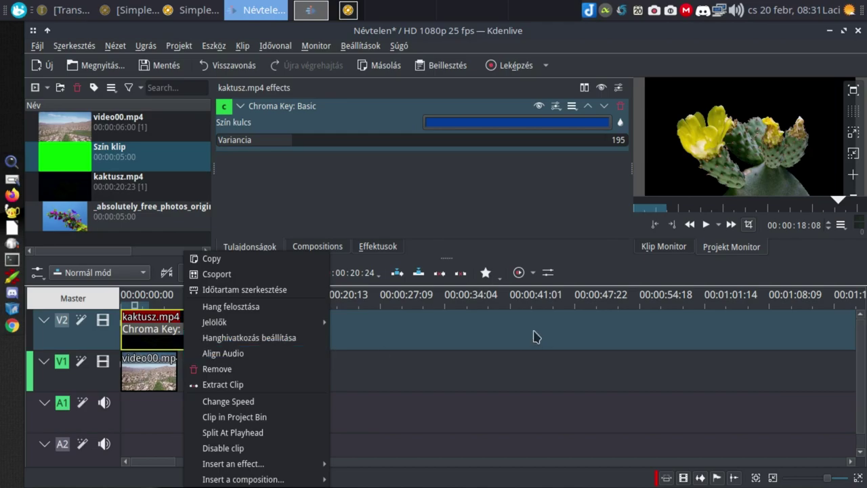
click(441, 319)
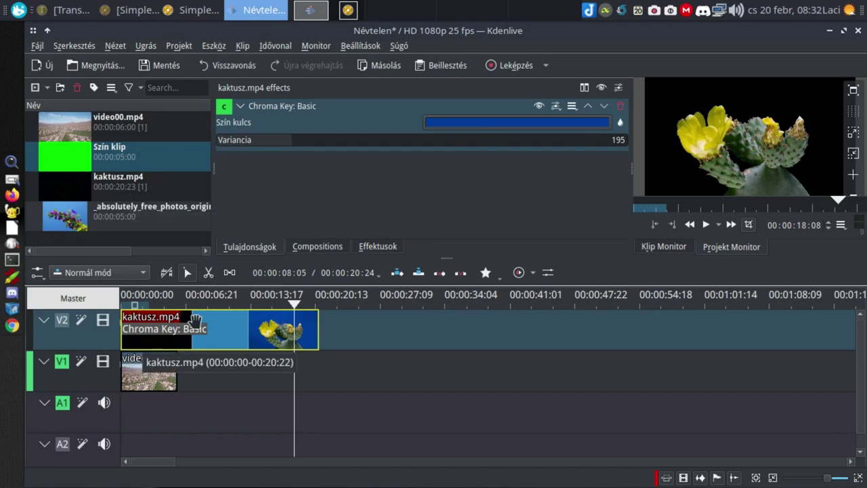
right_click(195, 320)
click(175, 325)
- Set the speed of the kaktusz.mp4 clip on track V2 to 330%
right_click(233, 334)
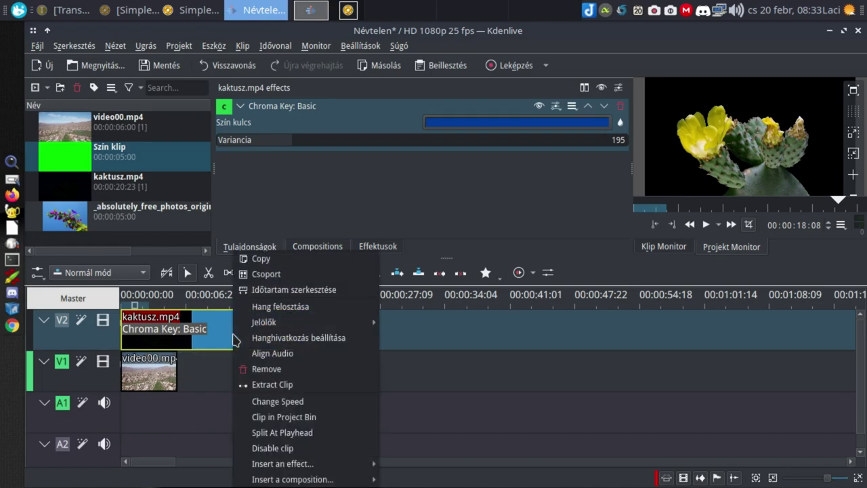
click(278, 401)
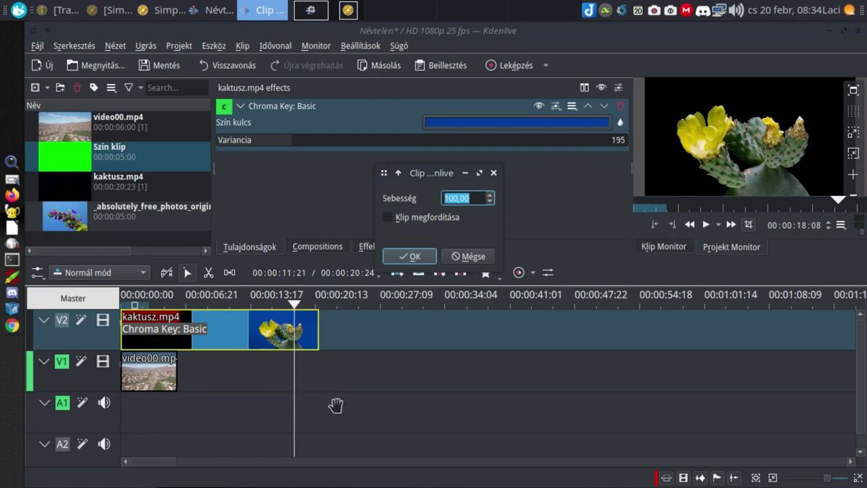
key(Home)
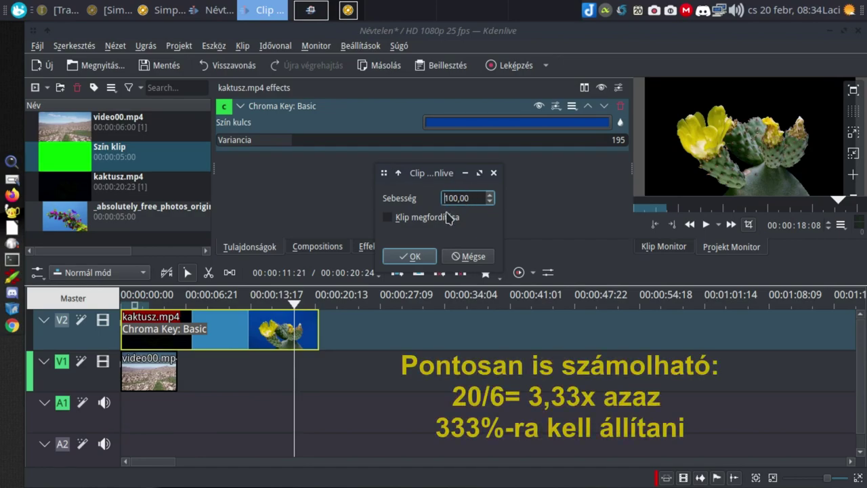
key(Delete)
key(Delete)
key(Delete)
key(Delete)
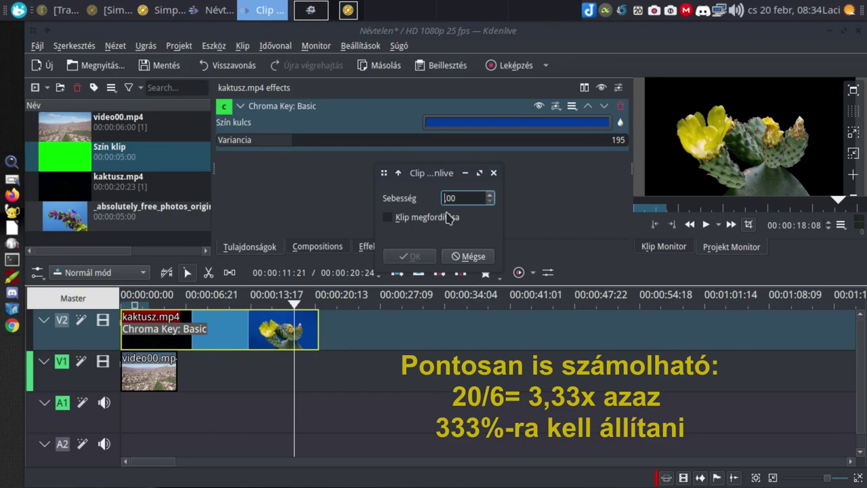
text(330)
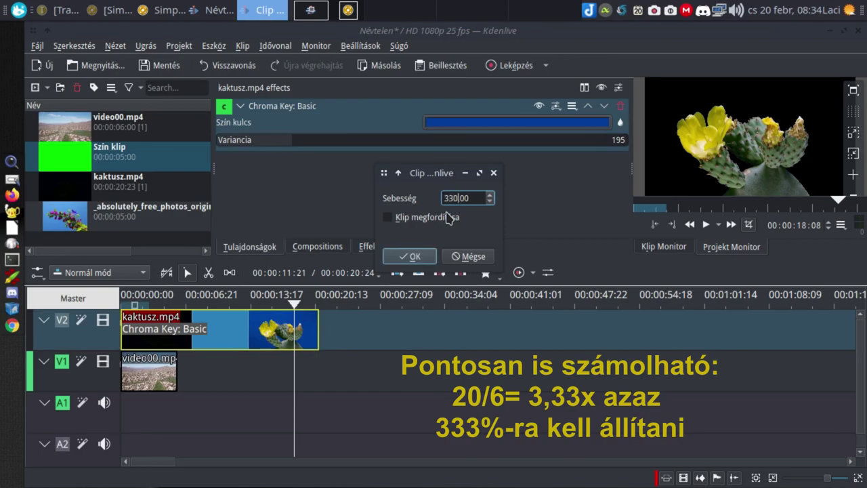
click(409, 257)
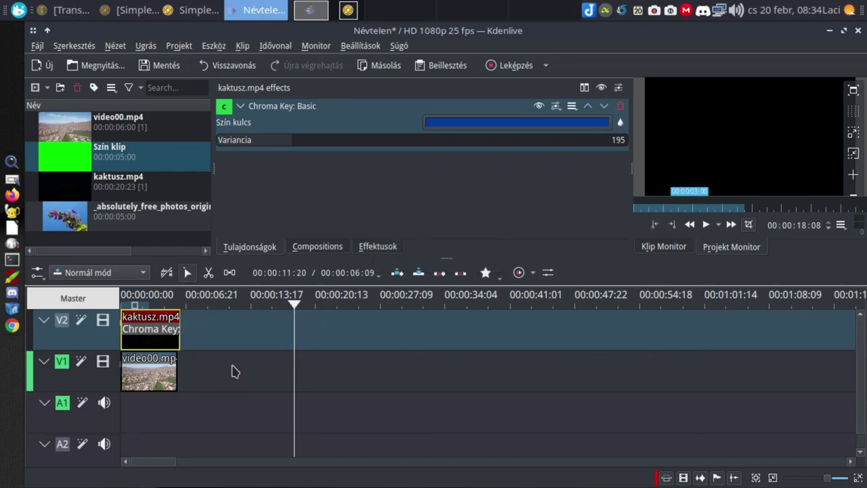
- Compare the ends of kaktusz.mp4 and video00.mp4 on the timeline and play the sped-up composite to its end
ctrl+scroll(234, 371, up, 2)
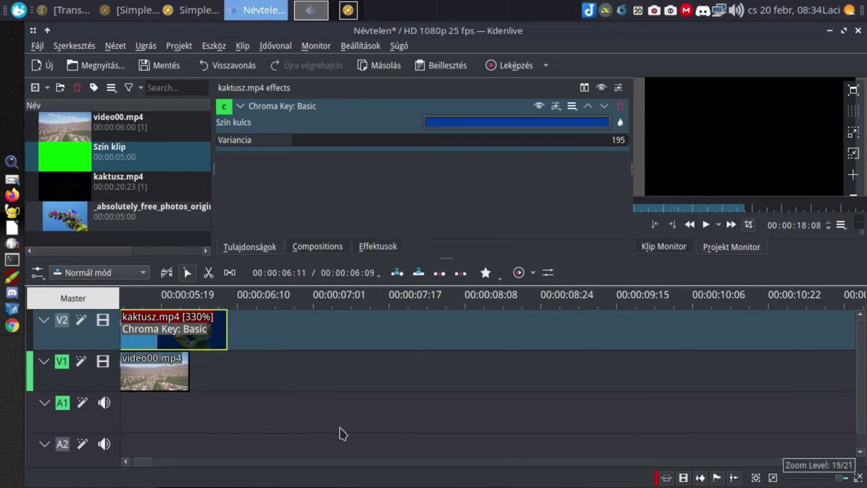
mouse_move(140, 462)
mouse_down()
mouse_move(132, 464)
mouse_move(155, 463)
mouse_move(136, 462)
mouse_up()
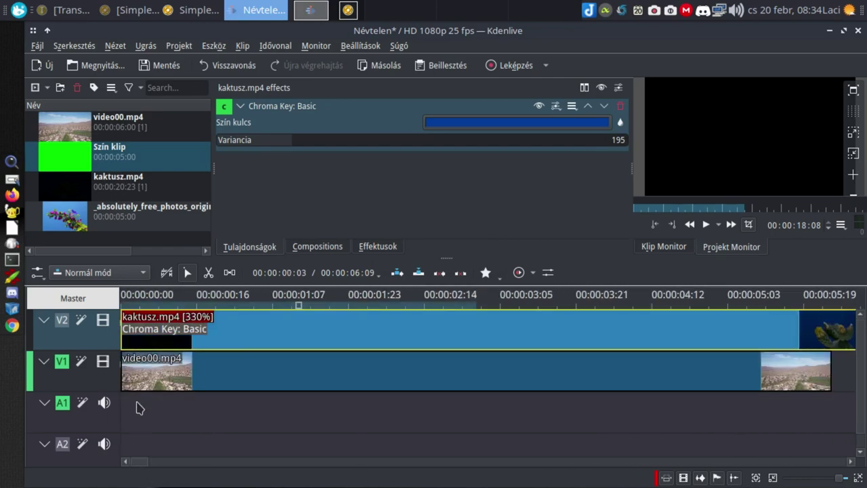
click(188, 371)
click(184, 301)
key(space)
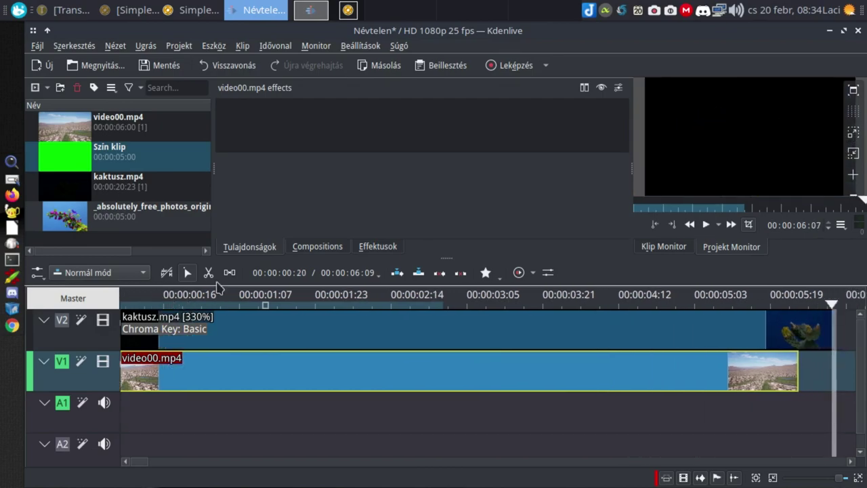
- Set the kaktusz.mp4 clip's speed to 335% and trim its end to line up with the end of video00.mp4
click(311, 329)
right_click(312, 330)
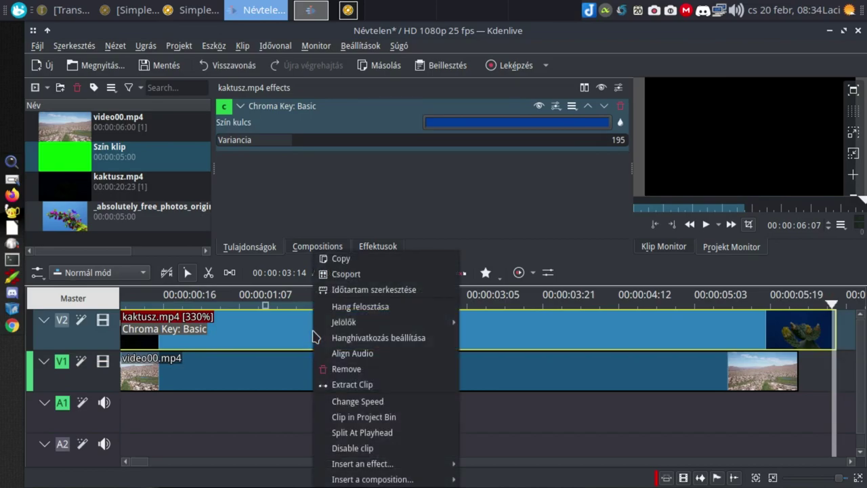
click(366, 401)
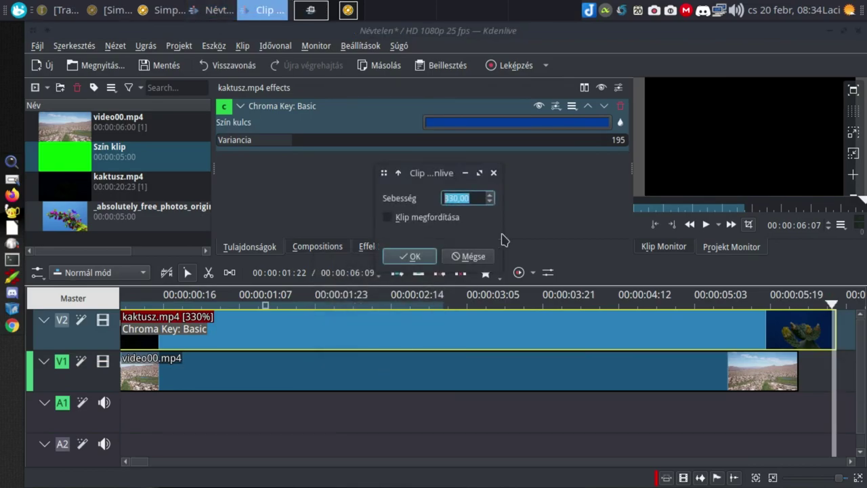
click(457, 197)
key(BackSpace)
text(5)
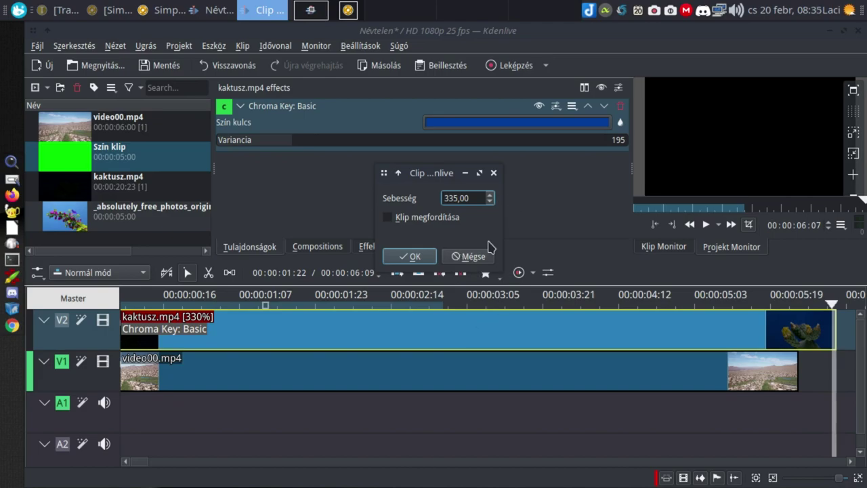
click(409, 256)
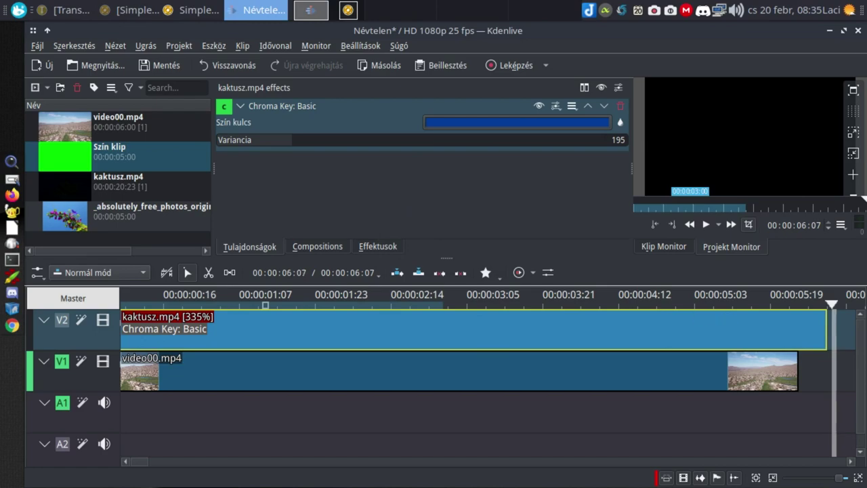
drag(825, 329, 798, 328)
- Play the keyed cactus over video00.mp4 from the start of the timeline to 00:00:06:00
click(692, 318)
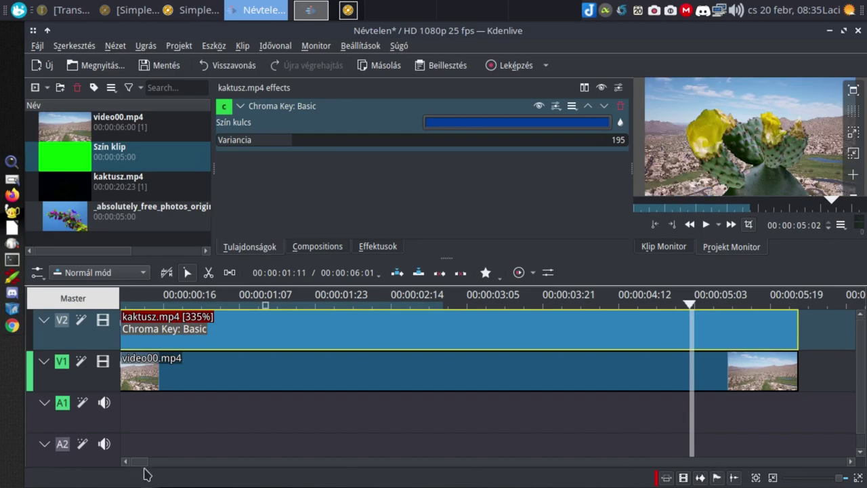
click(136, 298)
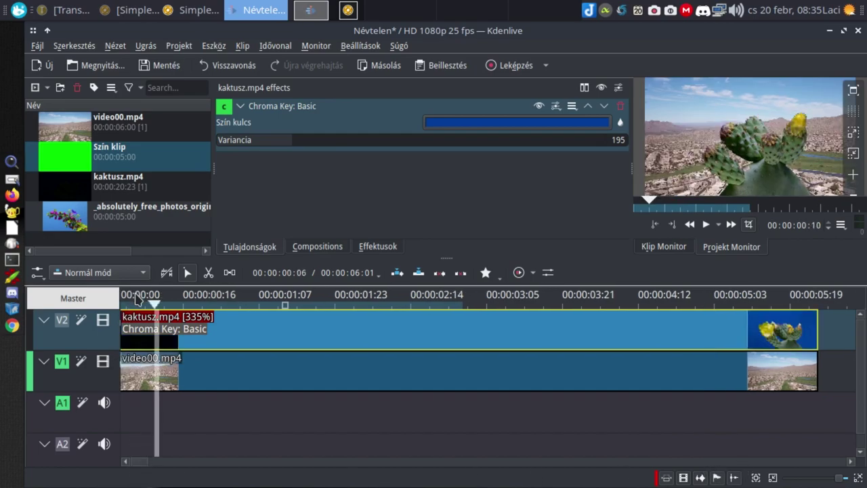
key(Home)
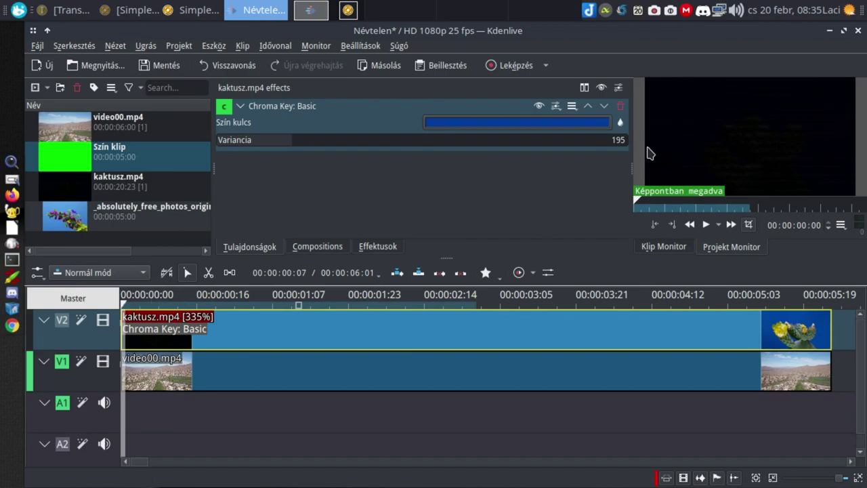
click(474, 379)
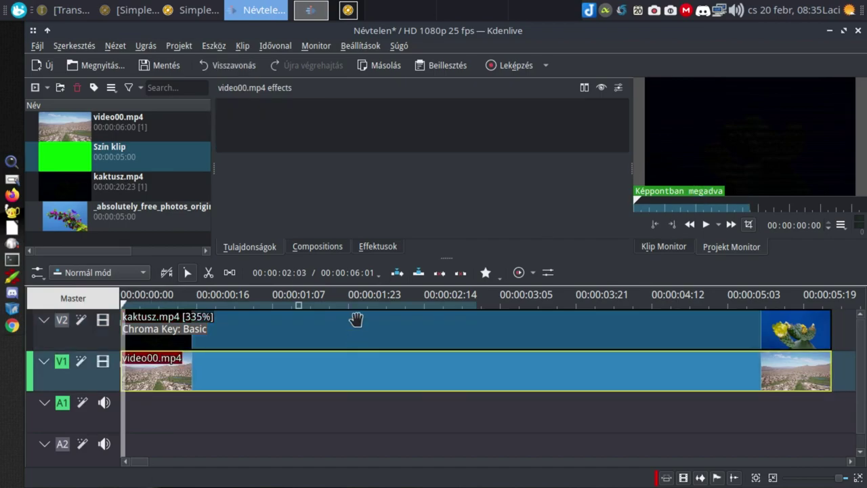
click(354, 323)
key(space)
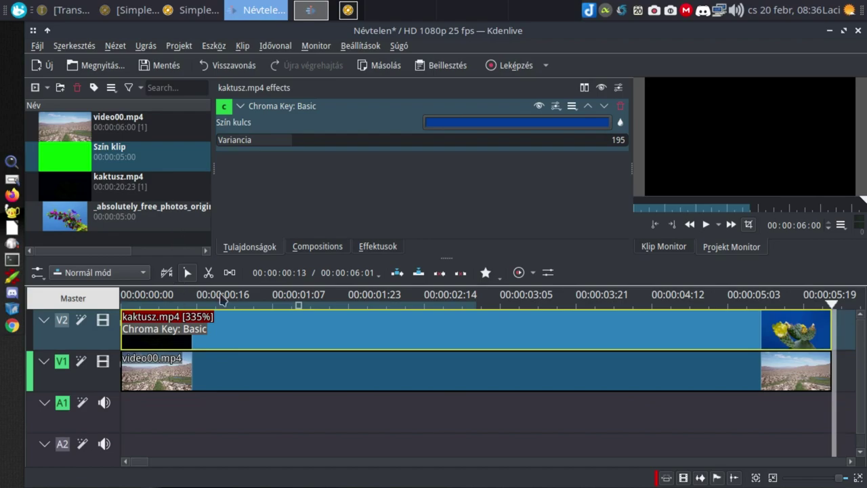
- Replace the Chroma Key: Basic effect on kaktusz.mp4 with Chroma Key: Advanced (Color Selection)
click(621, 106)
click(372, 246)
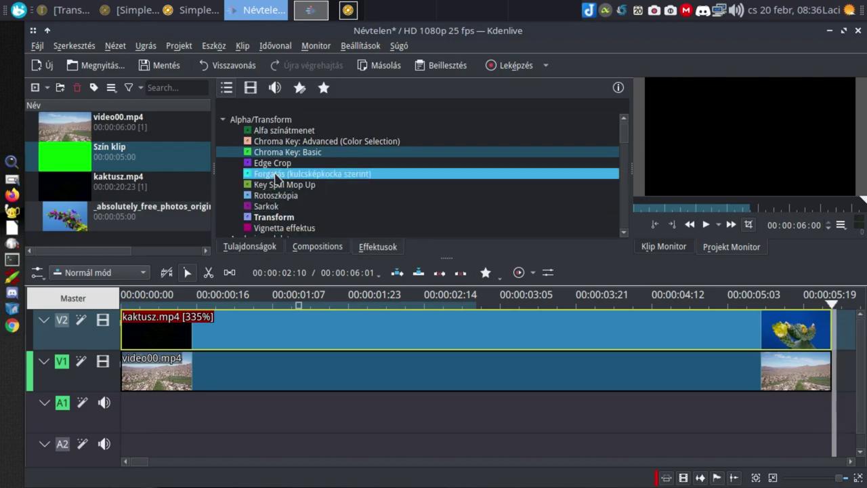
drag(285, 141, 245, 328)
- Sample the cactus footage's blue background at 00:00:01:03 as the advanced key's Kiválasztandó szín
click(256, 300)
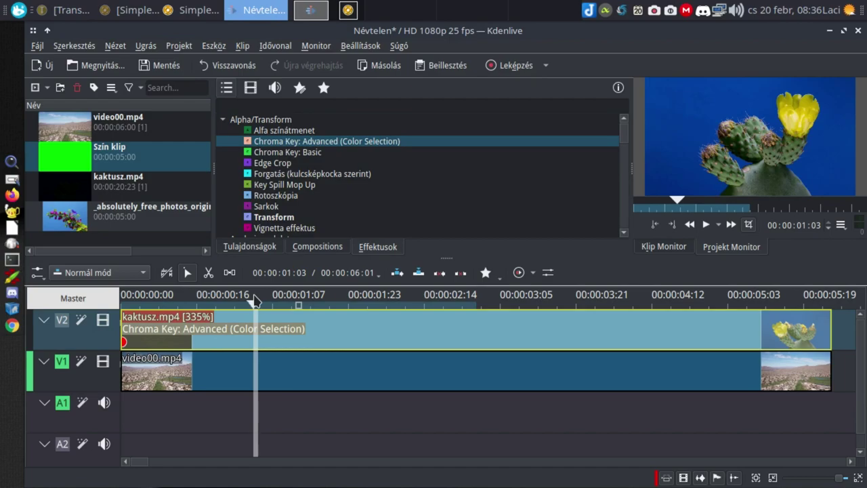
click(249, 248)
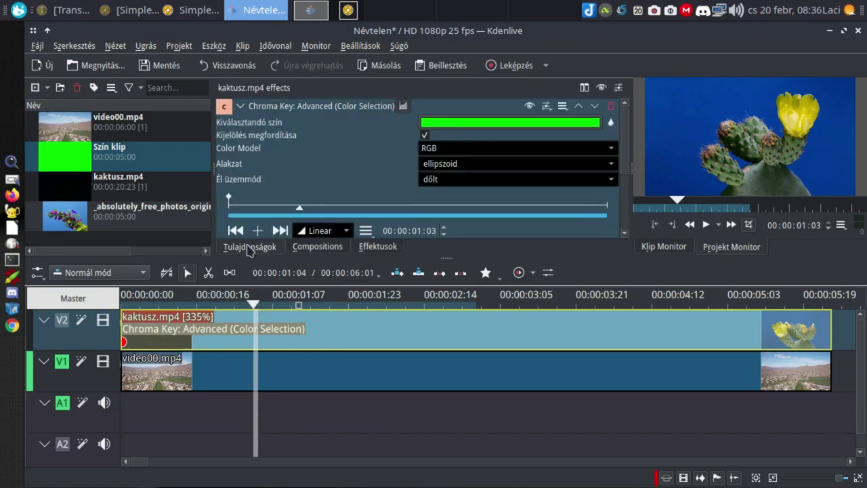
click(513, 366)
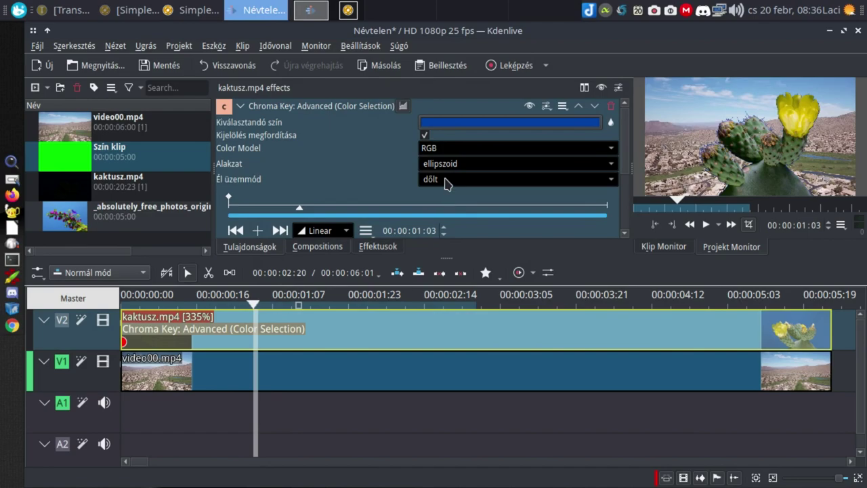
- Switch the advanced key's Kijelölés megfordítása off and back on to compare the inverted selection
click(503, 165)
click(457, 167)
click(424, 137)
click(424, 137)
click(424, 138)
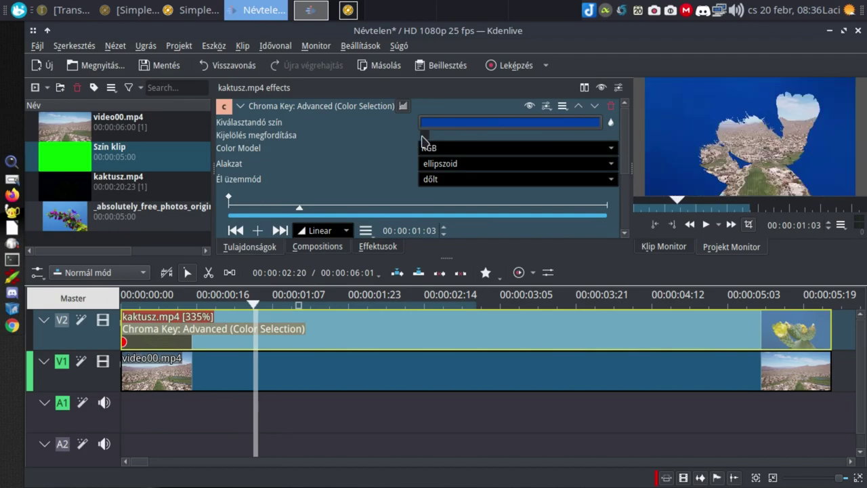
click(424, 137)
- Set the advanced chroma key's Green / Chroma Delta to 295
drag(627, 145, 628, 178)
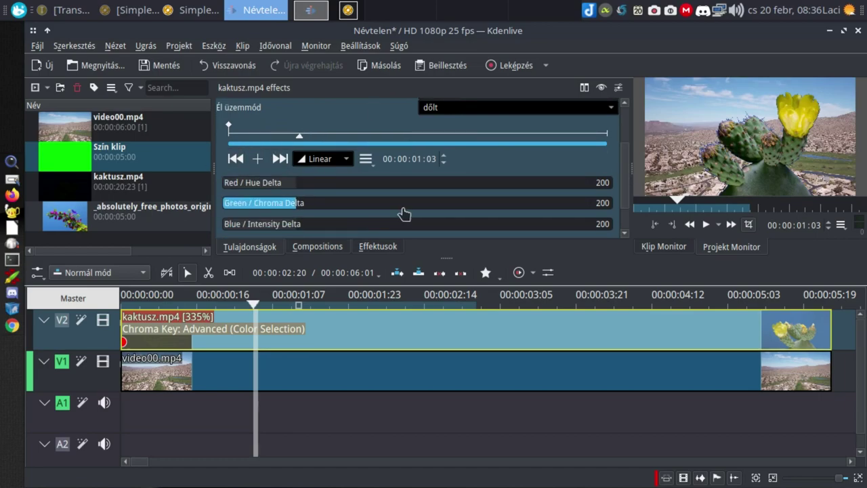
click(277, 205)
click(306, 207)
click(331, 207)
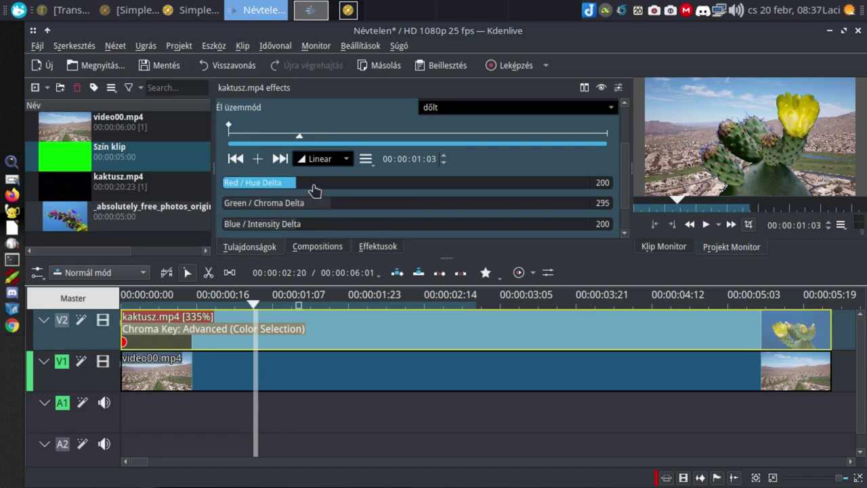
- Set the advanced chroma key's Red / Hue Delta to 565 and its Soften value to 157
click(314, 190)
click(343, 190)
click(430, 189)
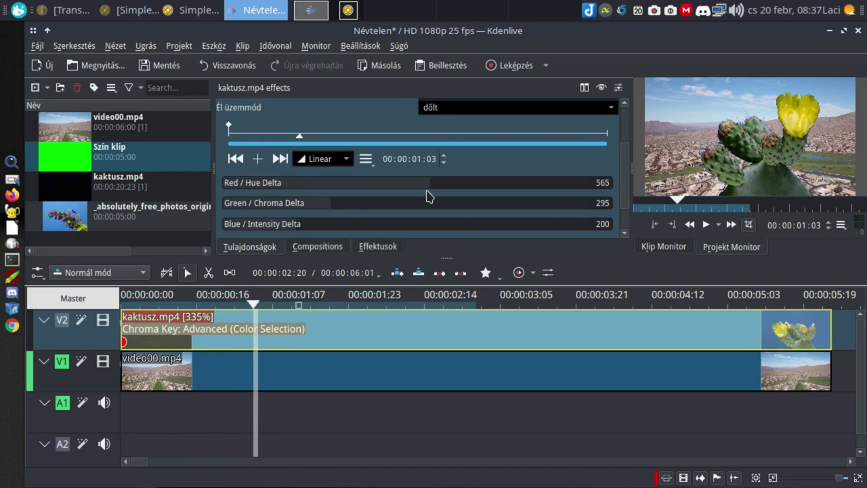
scroll(455, 195, down, 2)
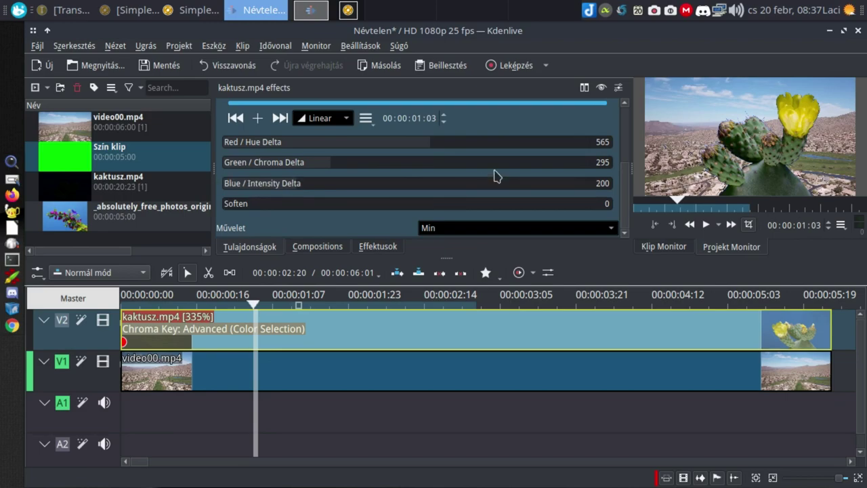
click(280, 205)
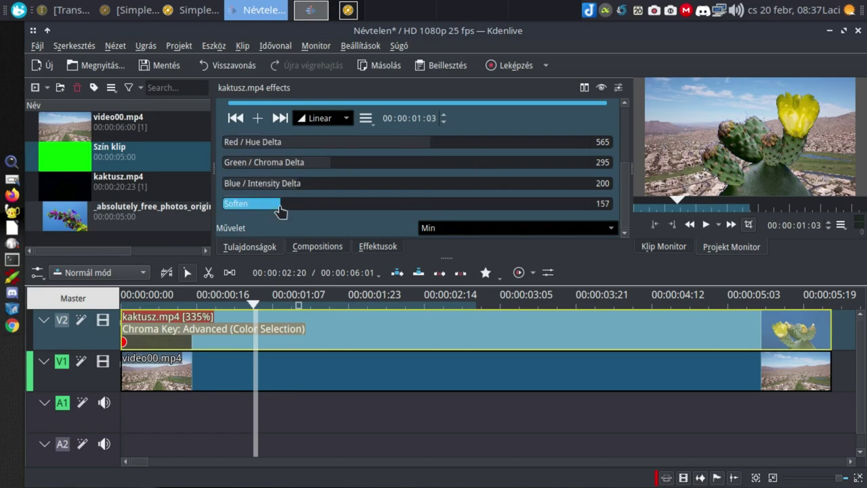
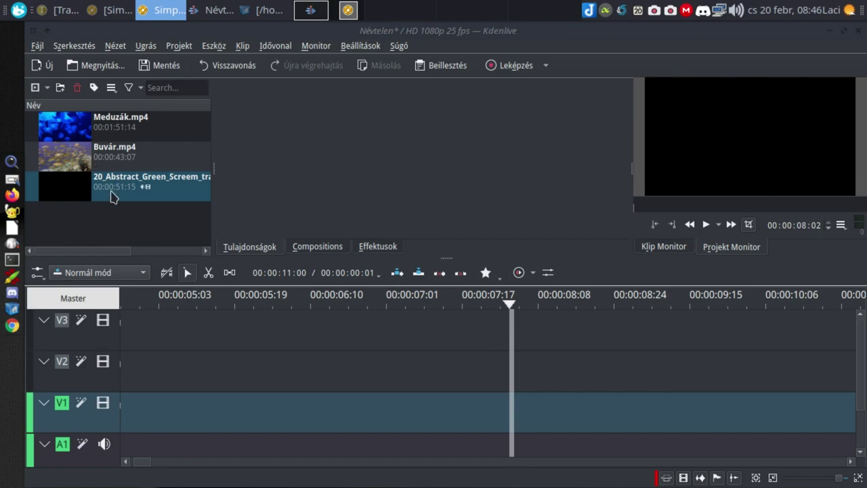
- Place Meduzák.mp4 at the start of track V1 and play its opening up to 00:00:02:18
drag(65, 127, 193, 426)
drag(400, 412, 98, 427)
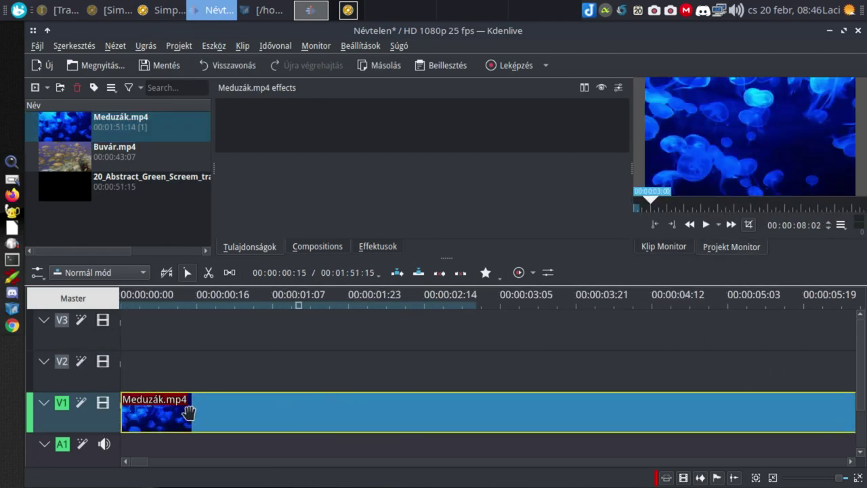
click(217, 340)
key(space)
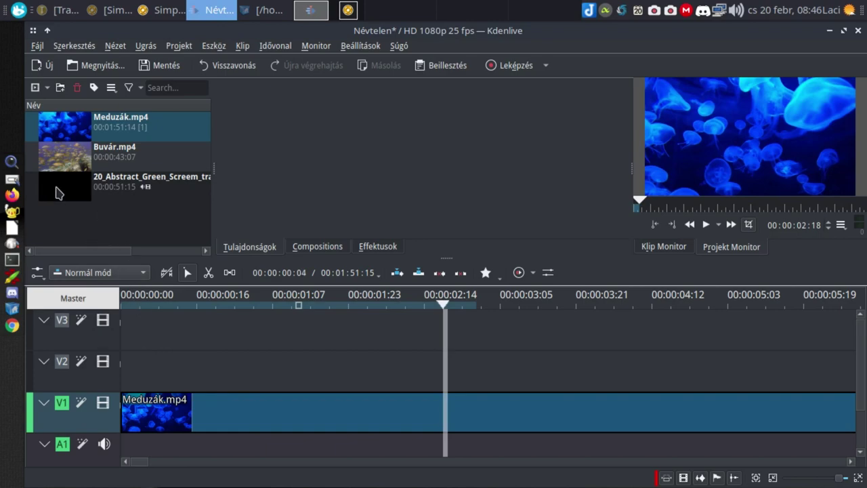
- Place the 20_Abstract_Green_Screem_transitions_Chroma_Overlays.mp4 clip at the start of track V2 above Meduzák.mp4
click(57, 191)
drag(57, 191, 170, 366)
drag(350, 367, 155, 341)
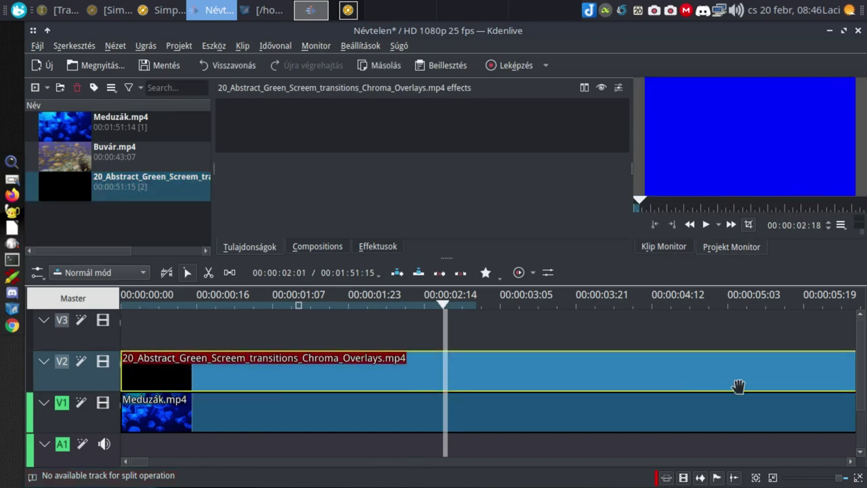
- Ungroup the green-screen clip's audio from its video and delete the audio part from track A2
scroll(860, 366, down, 2)
click(243, 432)
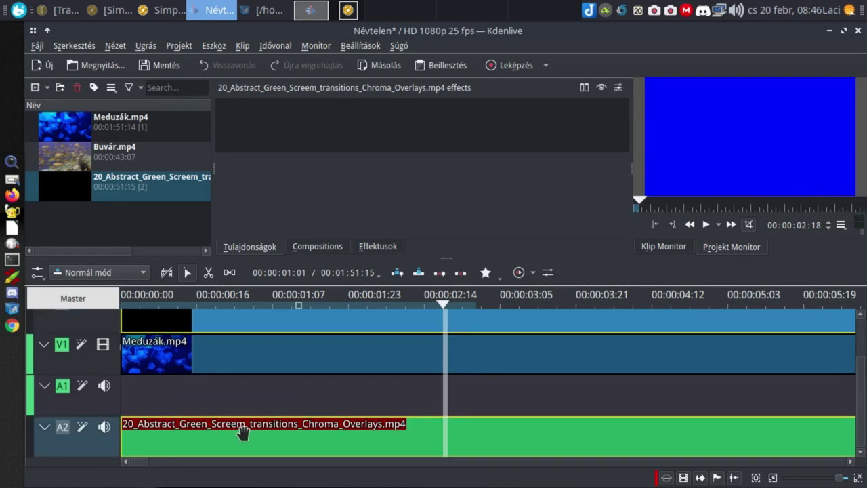
right_click(244, 437)
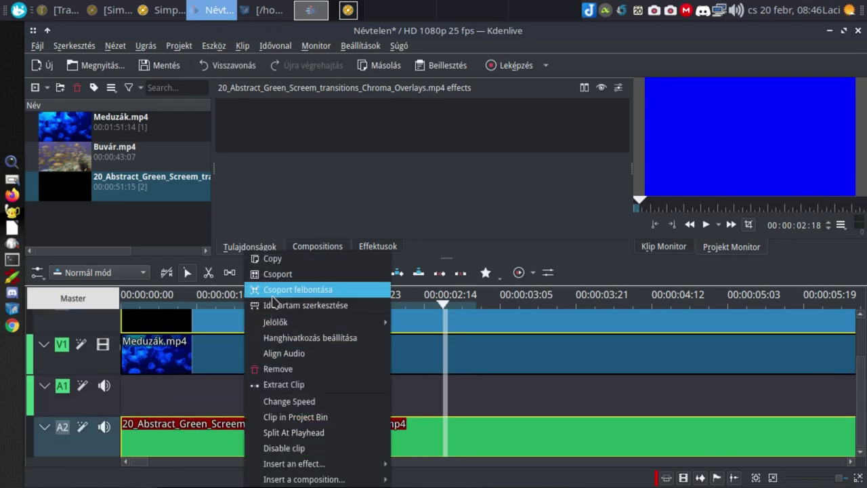
click(273, 298)
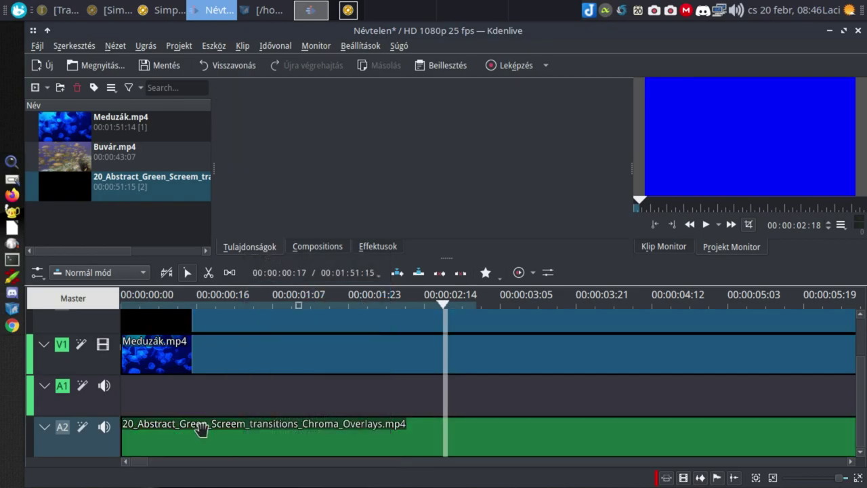
click(203, 429)
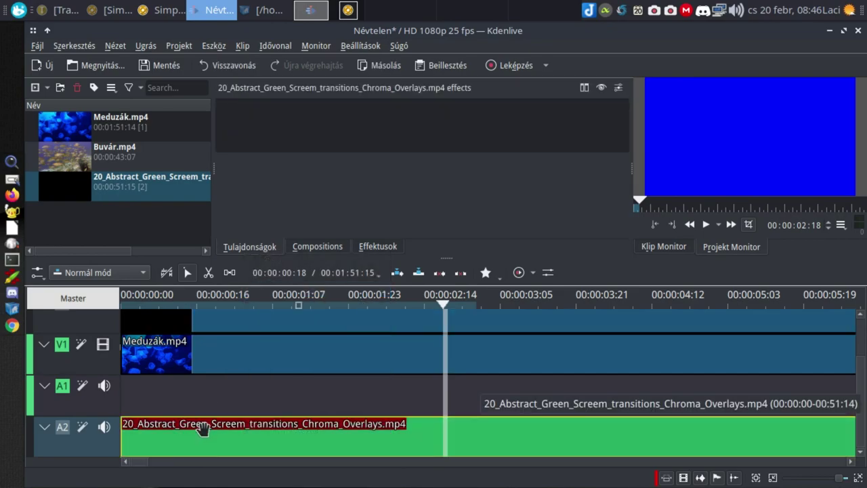
key(Delete)
scroll(207, 420, up, 2)
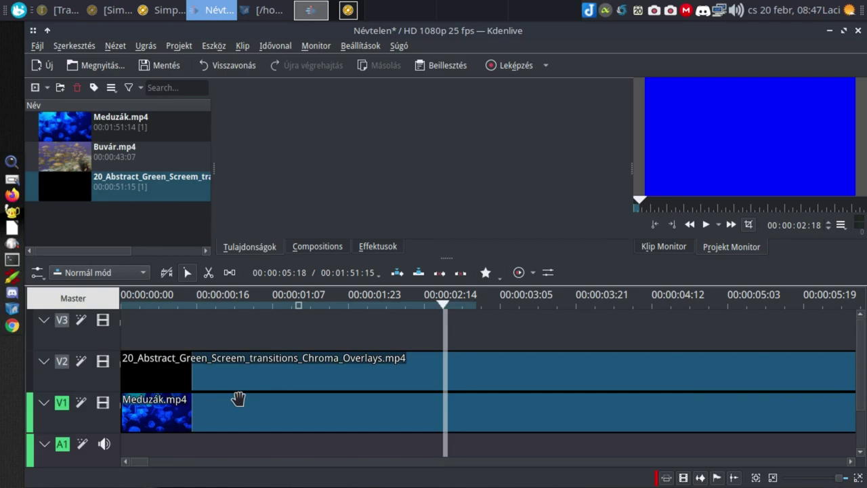
- Apply Chroma Key: Basic to the V2 overlay clip and sample its green at 00:00:01:22 as the Szín kulcs colour
click(154, 297)
key(space)
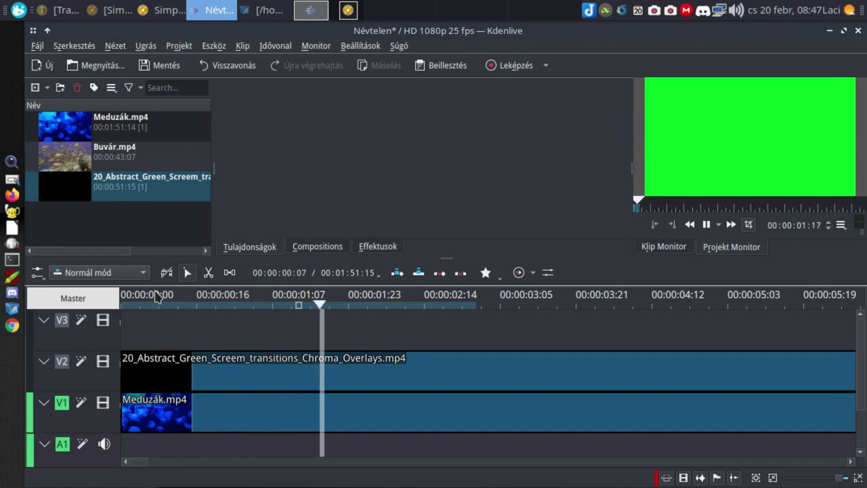
key(space)
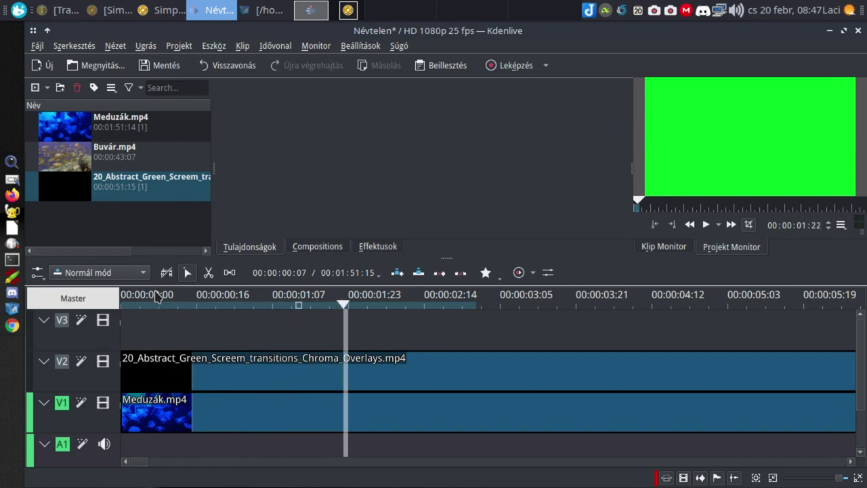
click(377, 247)
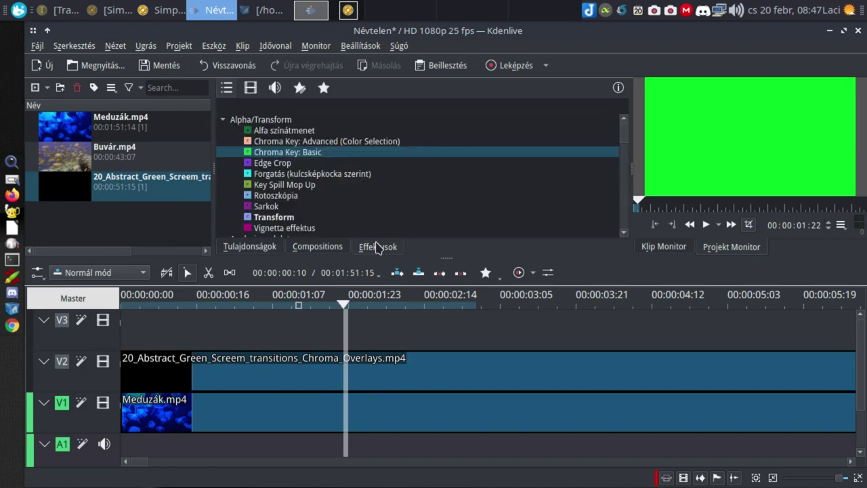
click(269, 154)
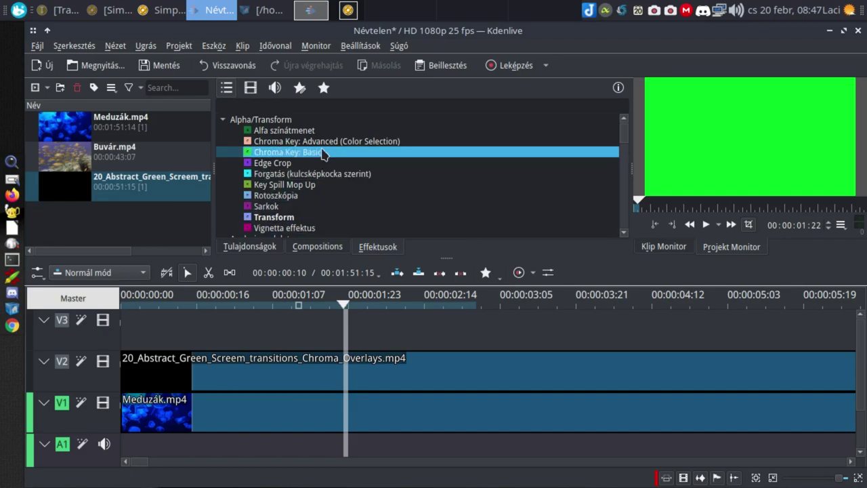
drag(269, 153, 283, 367)
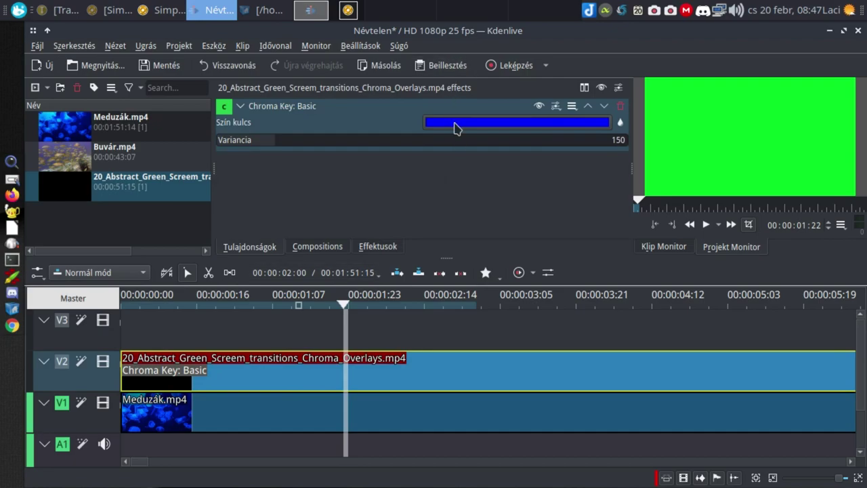
click(621, 126)
click(735, 136)
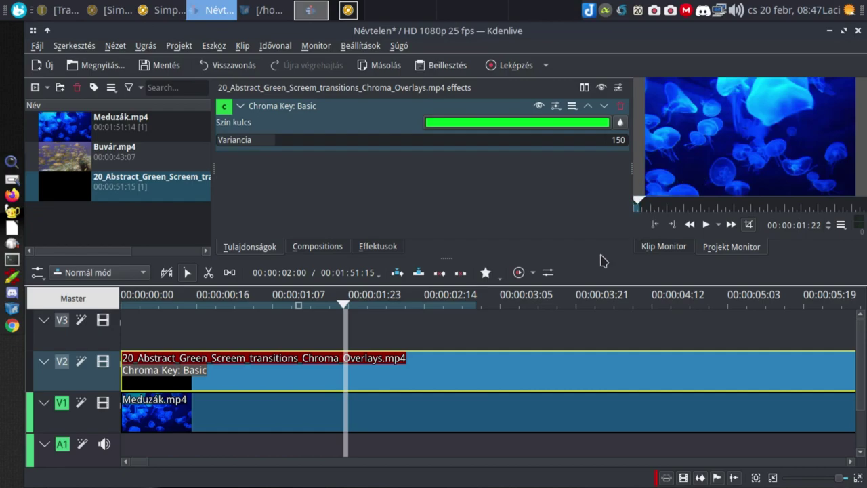
- Play the keyed overlay over Meduzák.mp4 from 00:00:00:04 to 00:00:08:15 to review its transitions
click(140, 317)
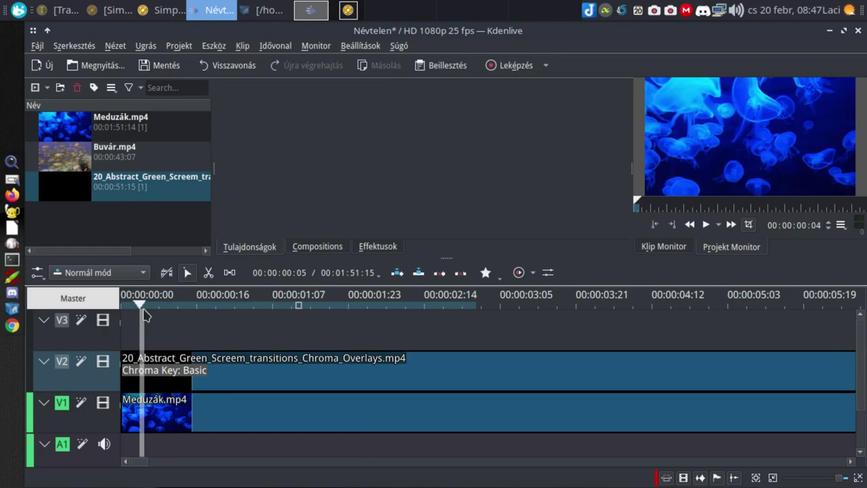
key(space)
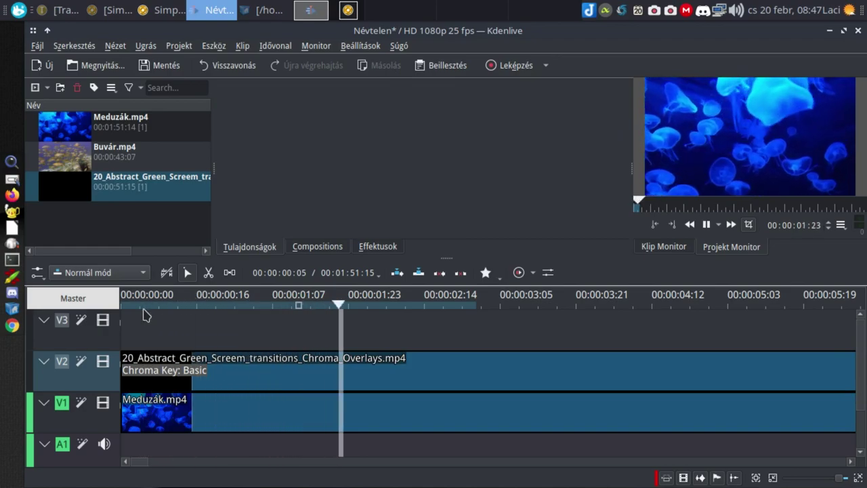
key(space)
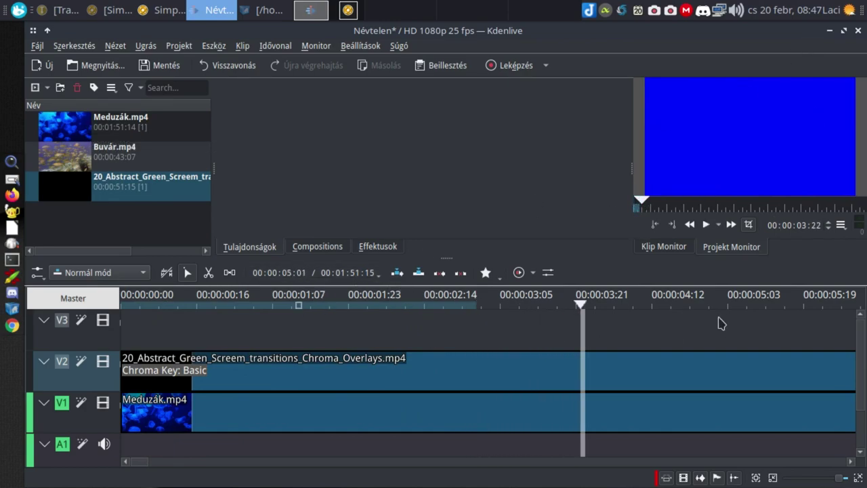
key(space)
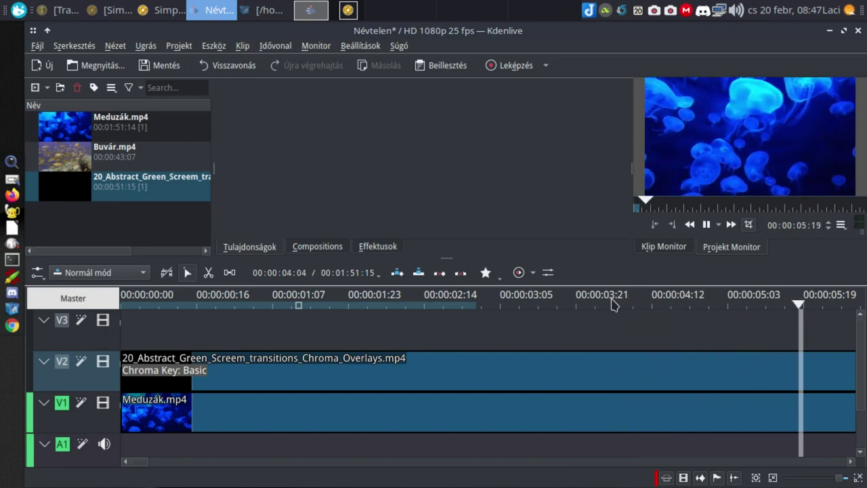
key(space)
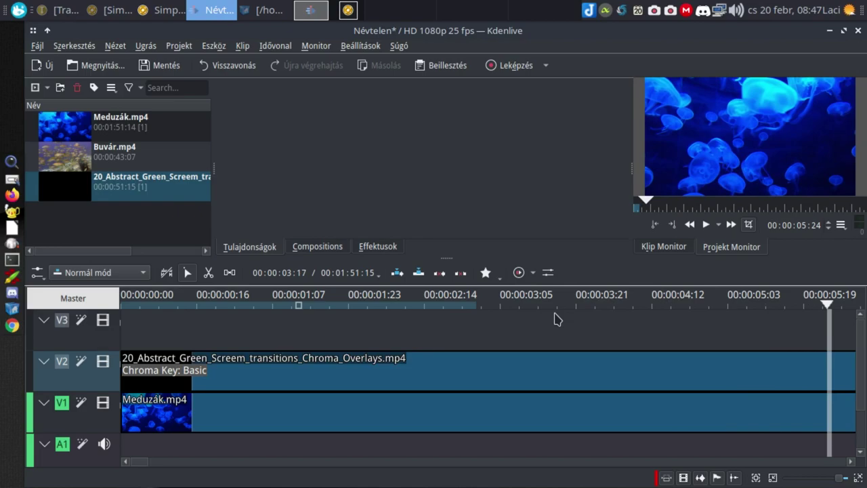
key(space)
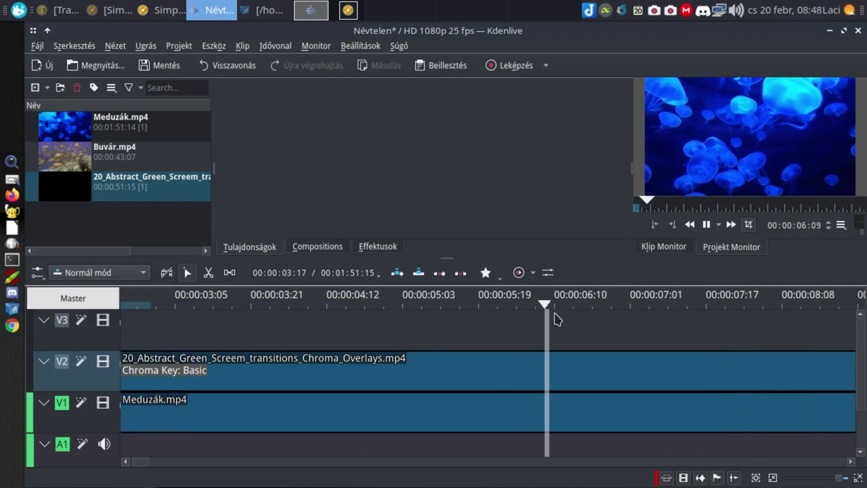
key(space)
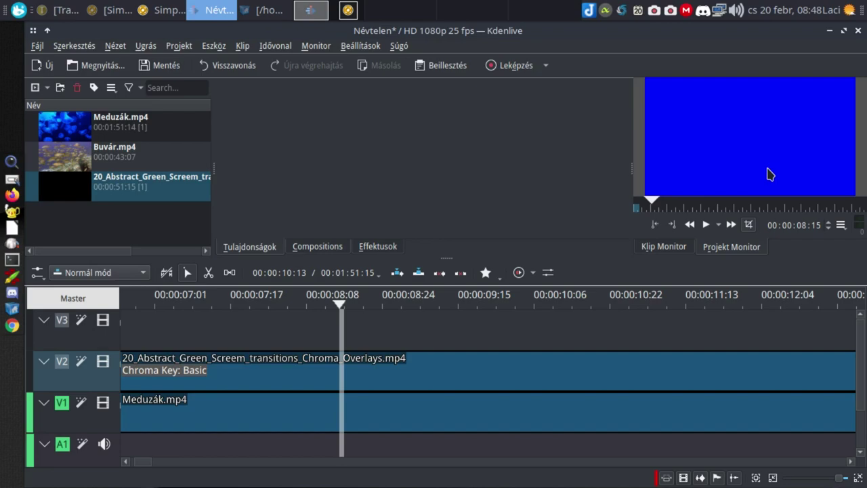
- Cut Meduzák.mp4 on V1 at 00:00:08:22, during the full blue overlay, and delete the part after the cut
click(155, 301)
key(space)
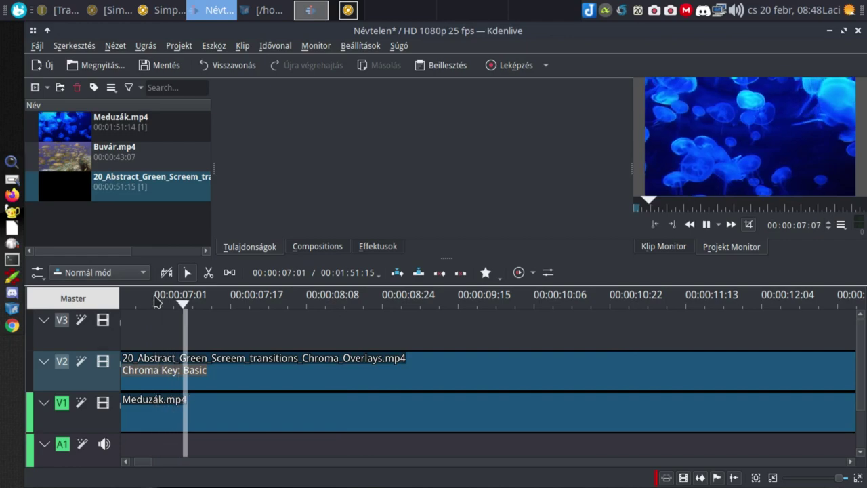
key(space)
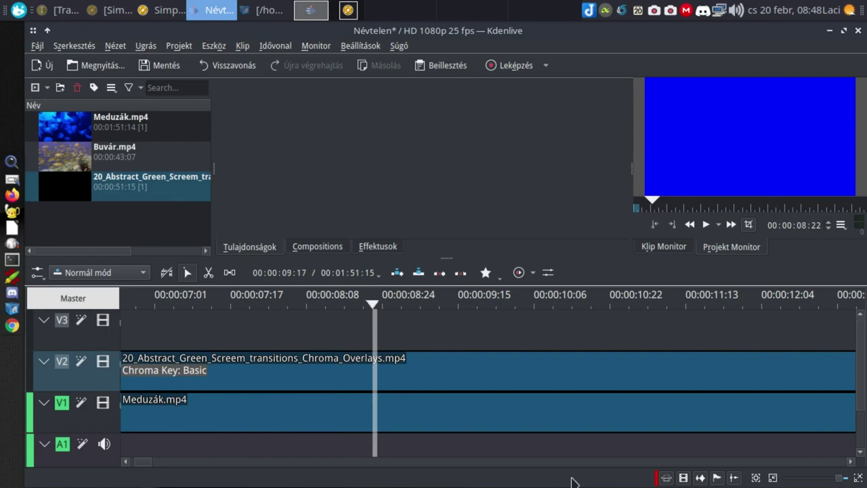
click(209, 272)
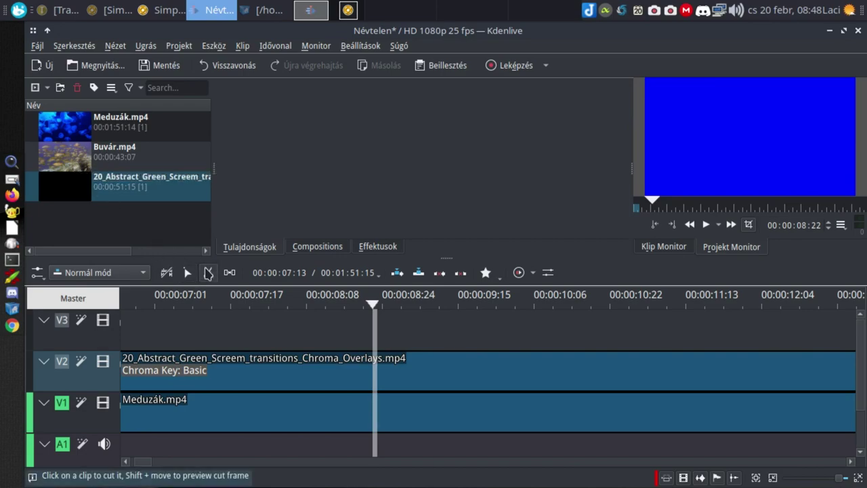
click(375, 413)
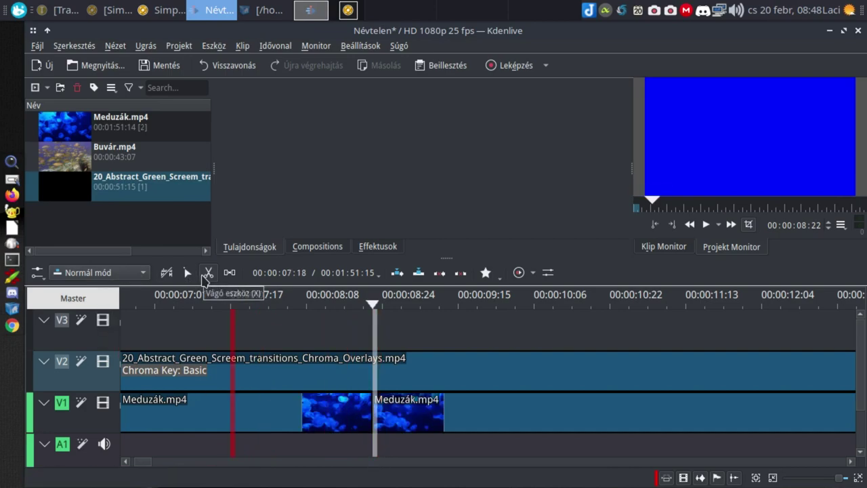
click(187, 272)
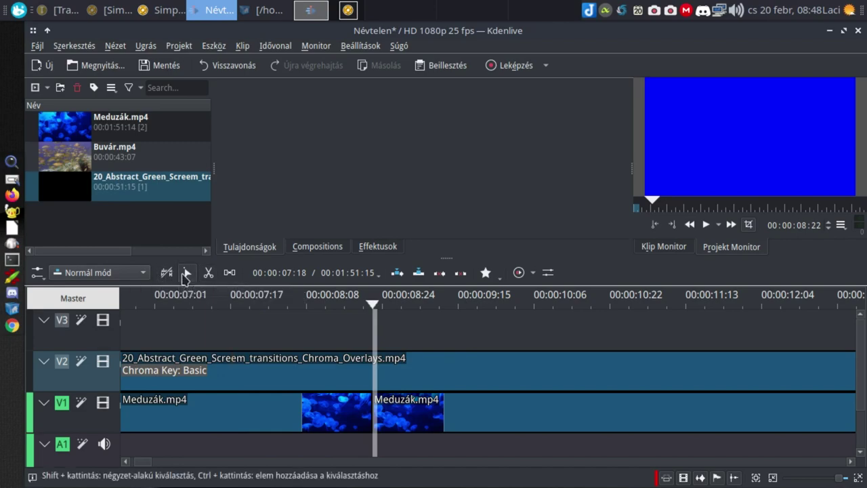
click(423, 414)
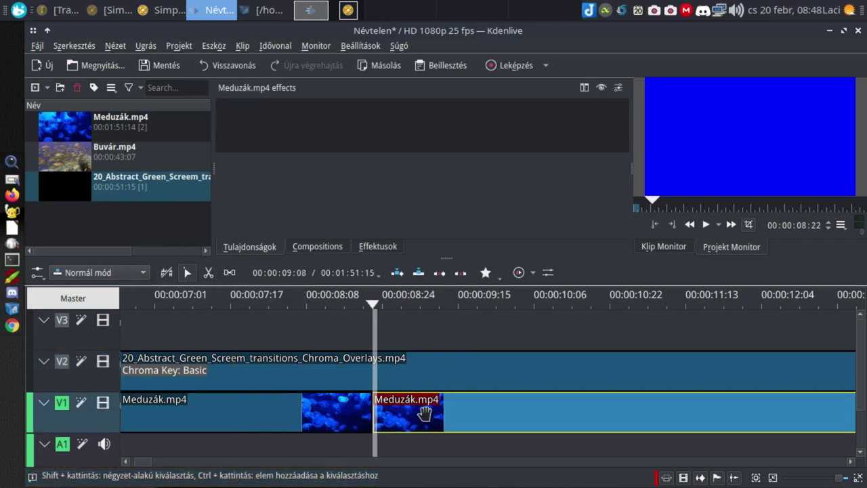
key(Delete)
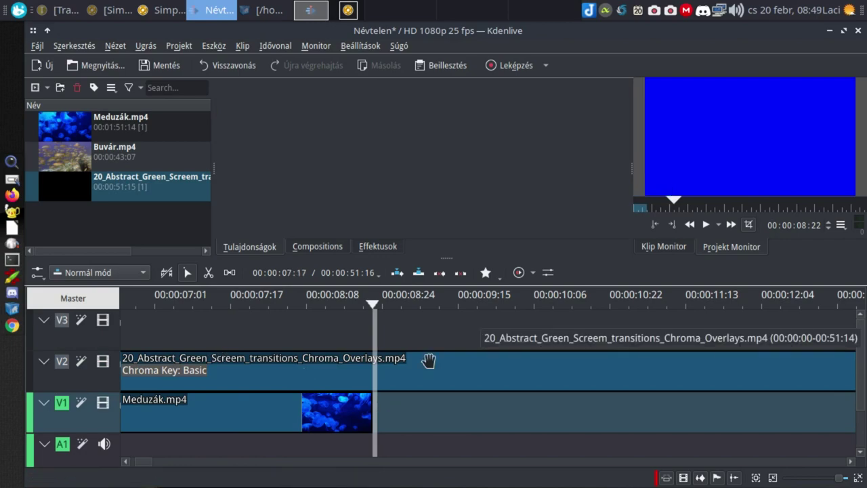
- Play the transition from 00:00:07:16 past the trimmed end of Meduzák.mp4 to 00:00:10:14
click(276, 301)
key(space)
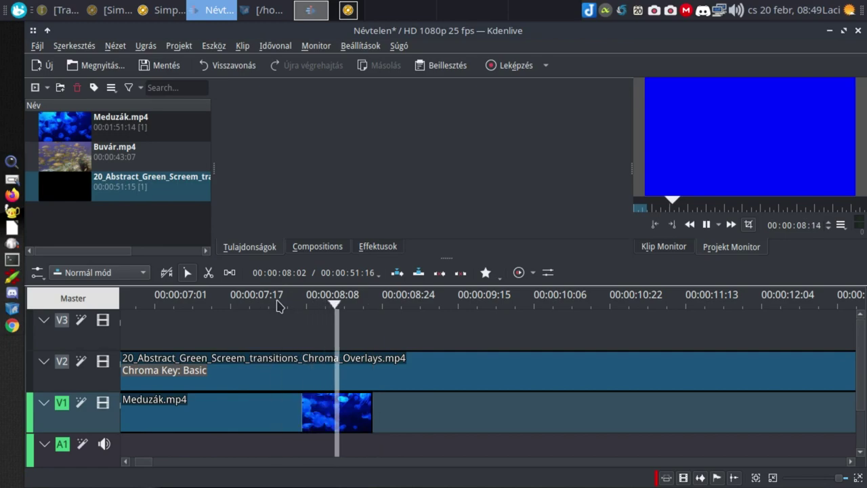
click(228, 301)
key(space)
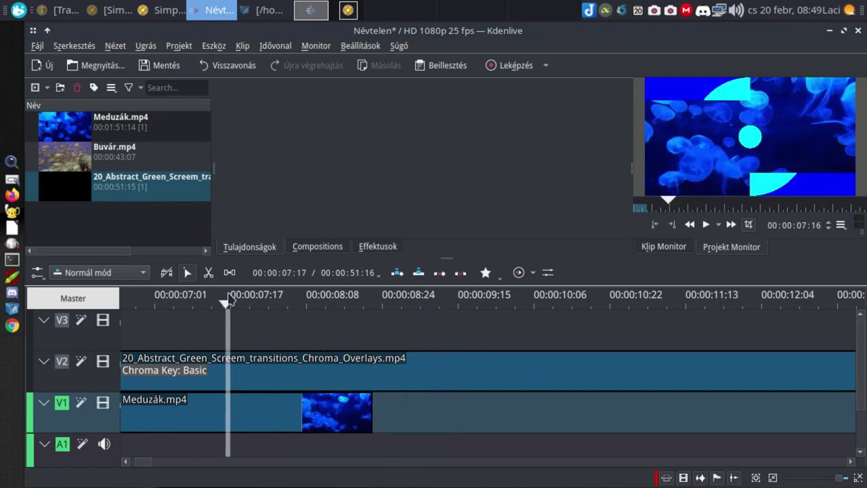
key(space)
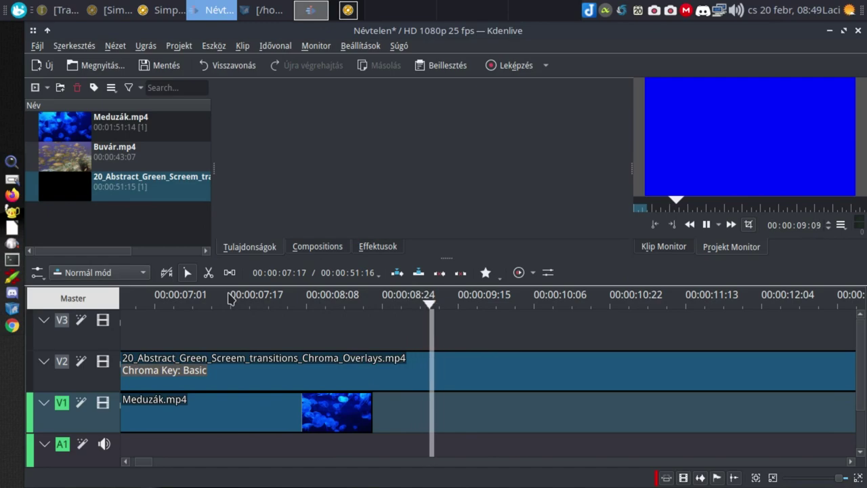
key(space)
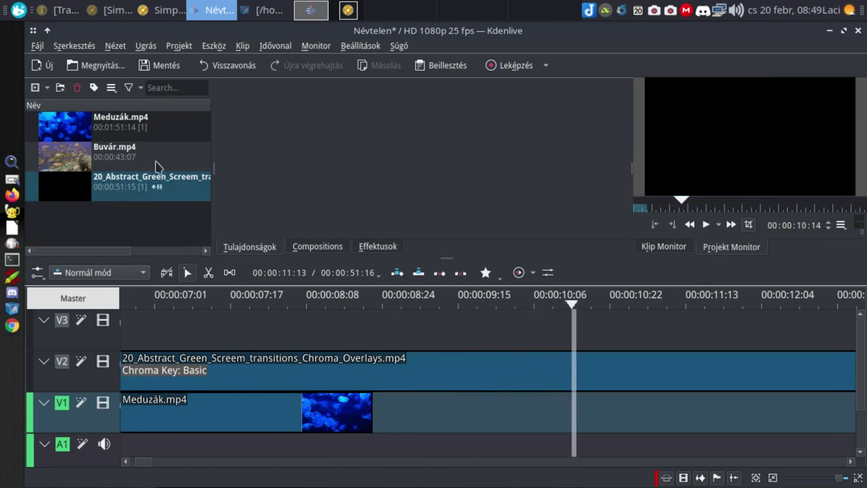
- Place Buvár.mp4 on track V1 after Meduzák.mp4, starting at 00:00:09:19
click(69, 158)
drag(63, 157, 505, 415)
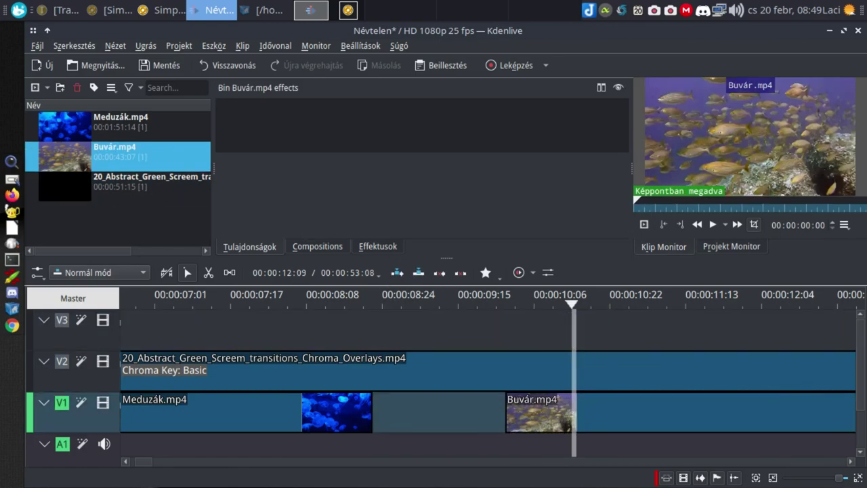
scroll(863, 406, down, 2)
scroll(863, 407, up, 2)
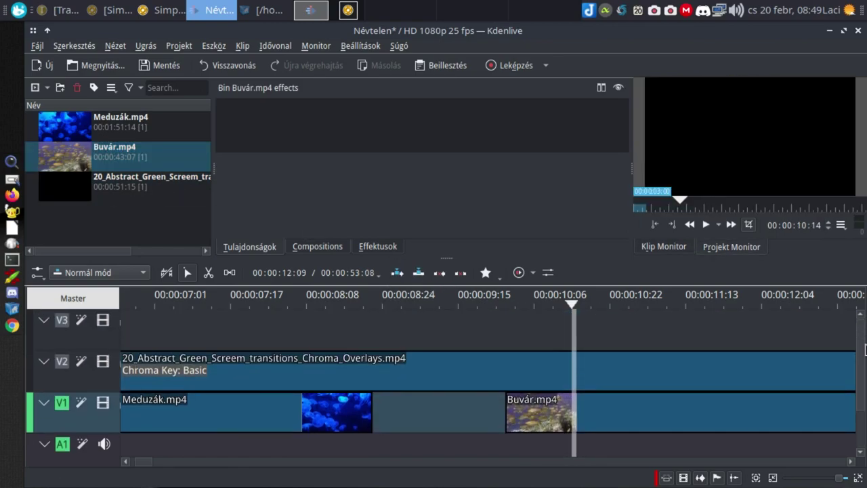
drag(601, 416, 565, 423)
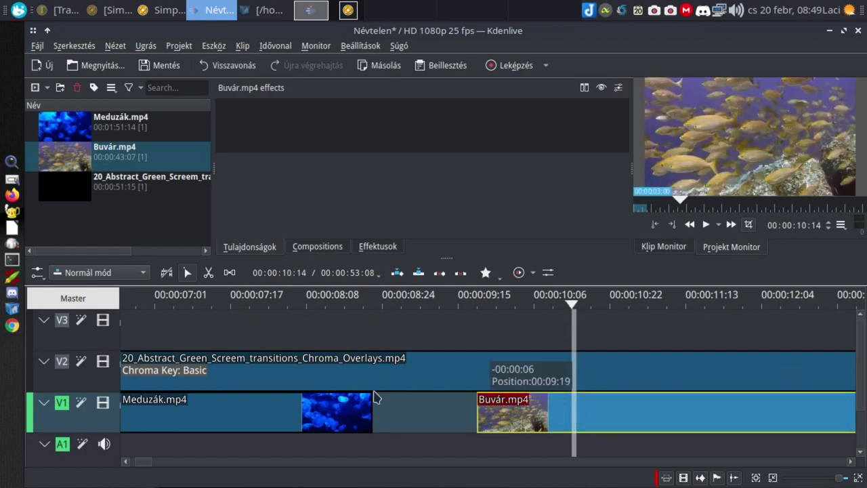
- Play the keyed transition from Meduzák.mp4 to Buvár.mp4 twice, starting around 00:00:07 and stopping after 00:00:11
click(260, 303)
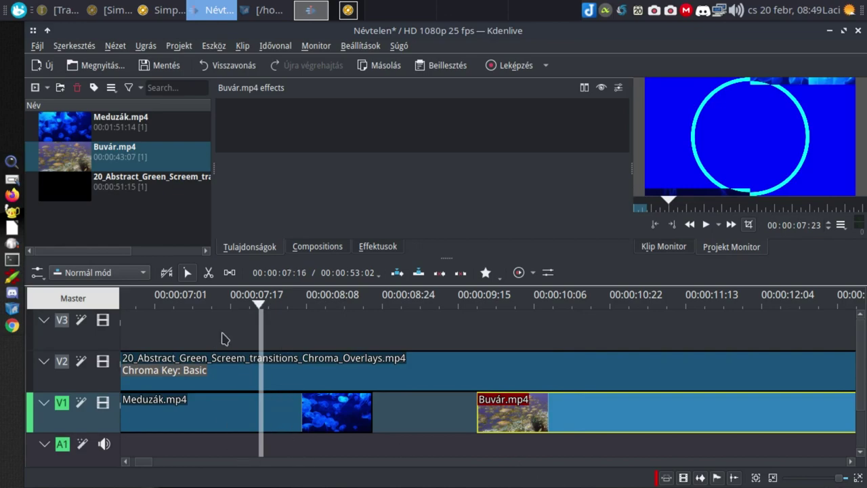
click(162, 301)
key(space)
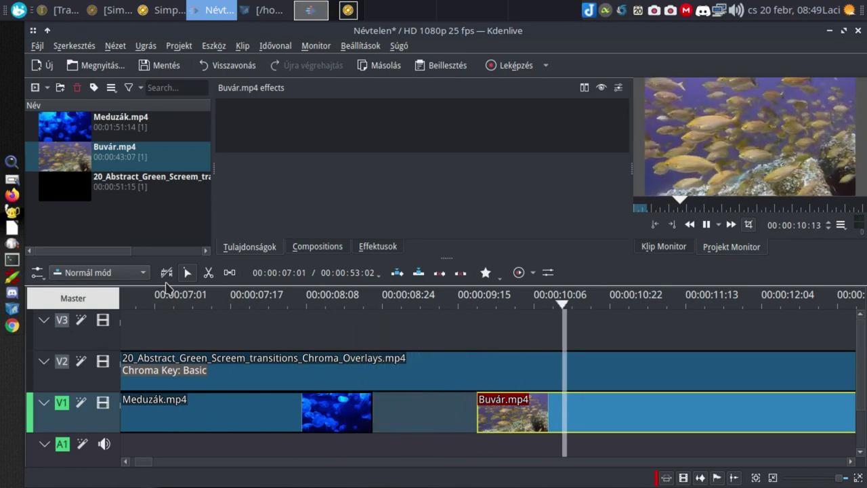
key(space)
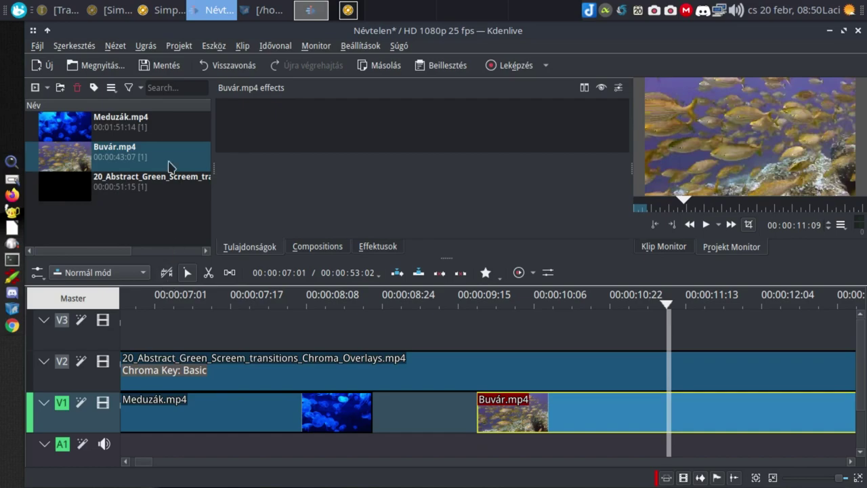
click(191, 305)
key(space)
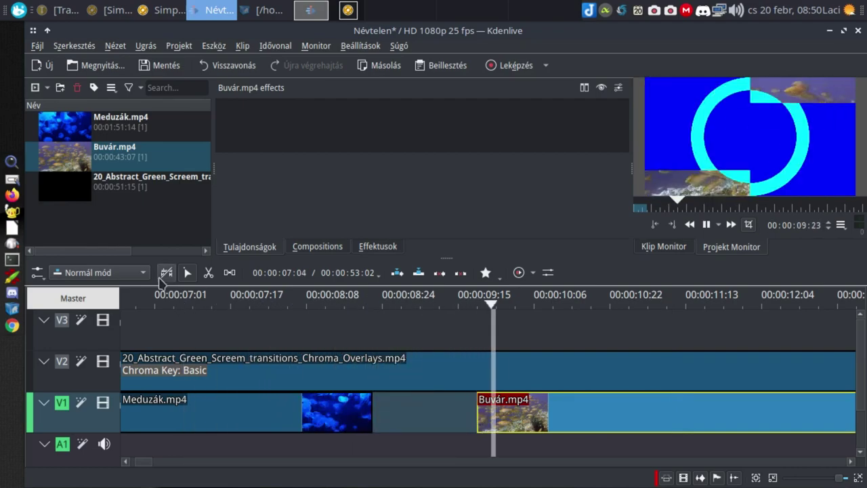
key(space)
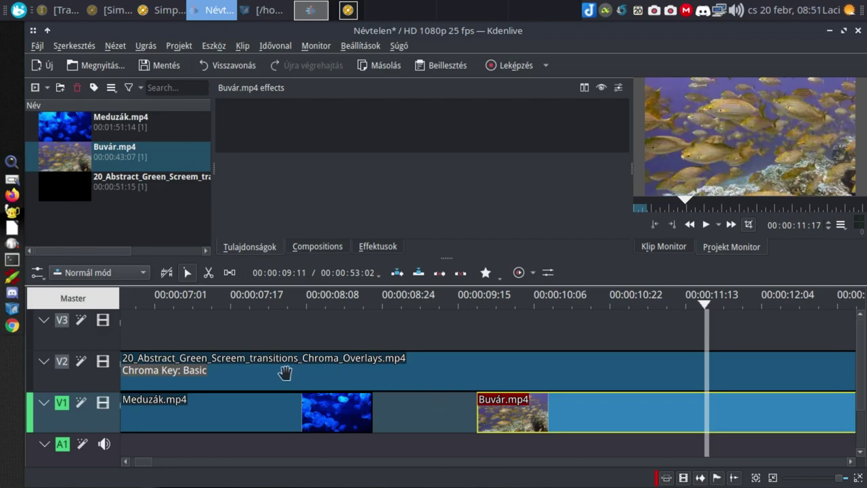
- Replace Chroma Key: Basic on the V2 overlay clip with Chroma Key: Advanced (Color Selection), with the playhead at 00:00:09:05
click(95, 194)
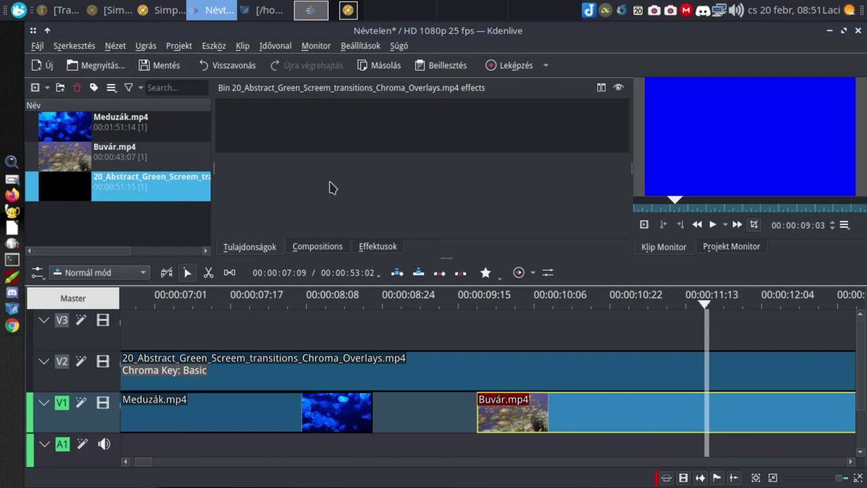
click(375, 246)
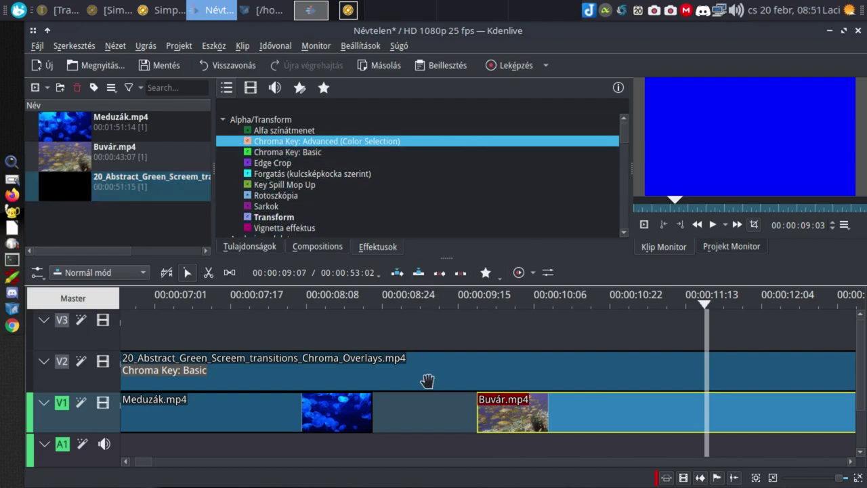
click(415, 332)
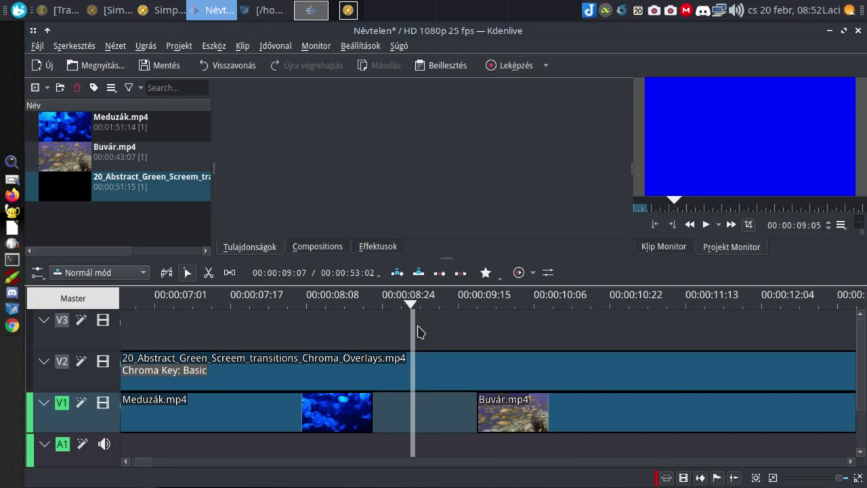
click(373, 246)
drag(341, 141, 336, 377)
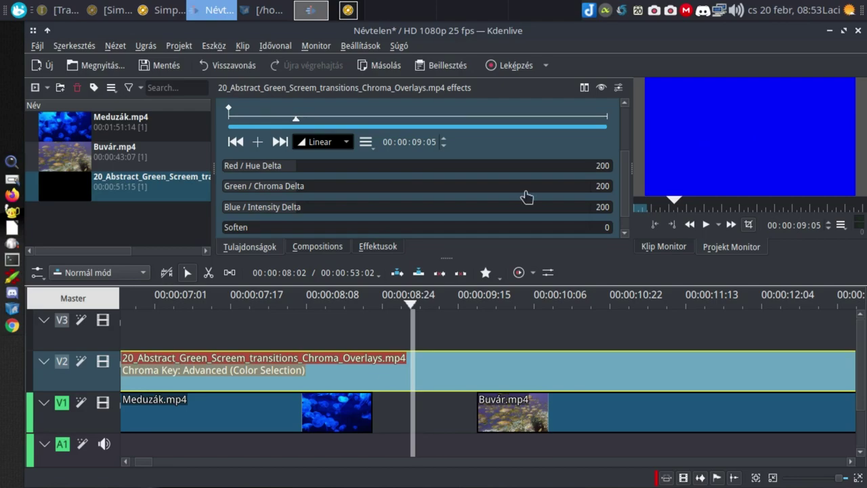
scroll(531, 168, down, 1)
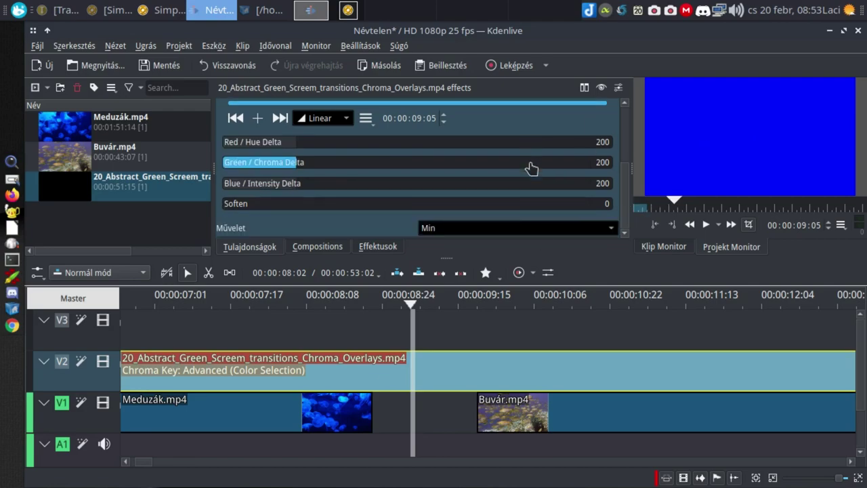